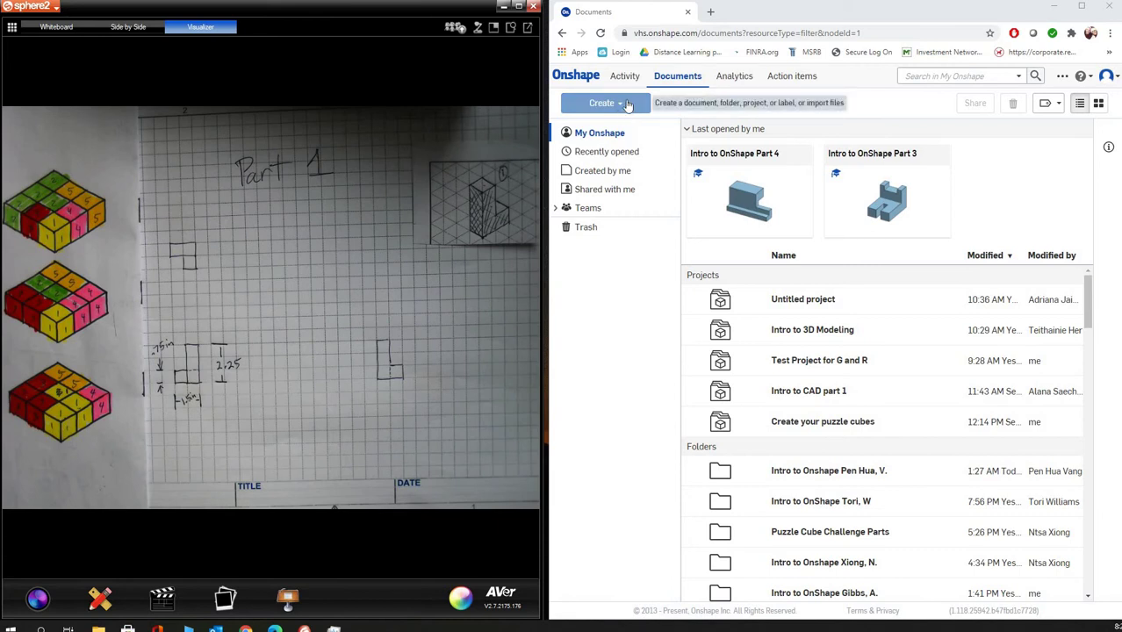
- Create a folder named Puzzle followed by the student's last name and initial, and open it
click(627, 104)
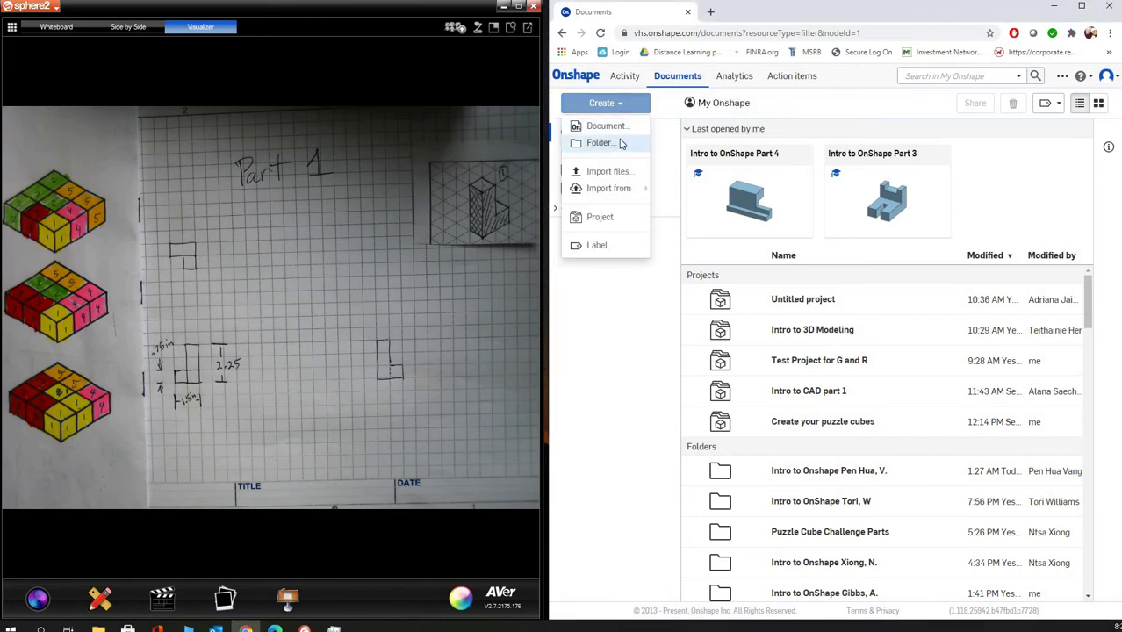
click(617, 143)
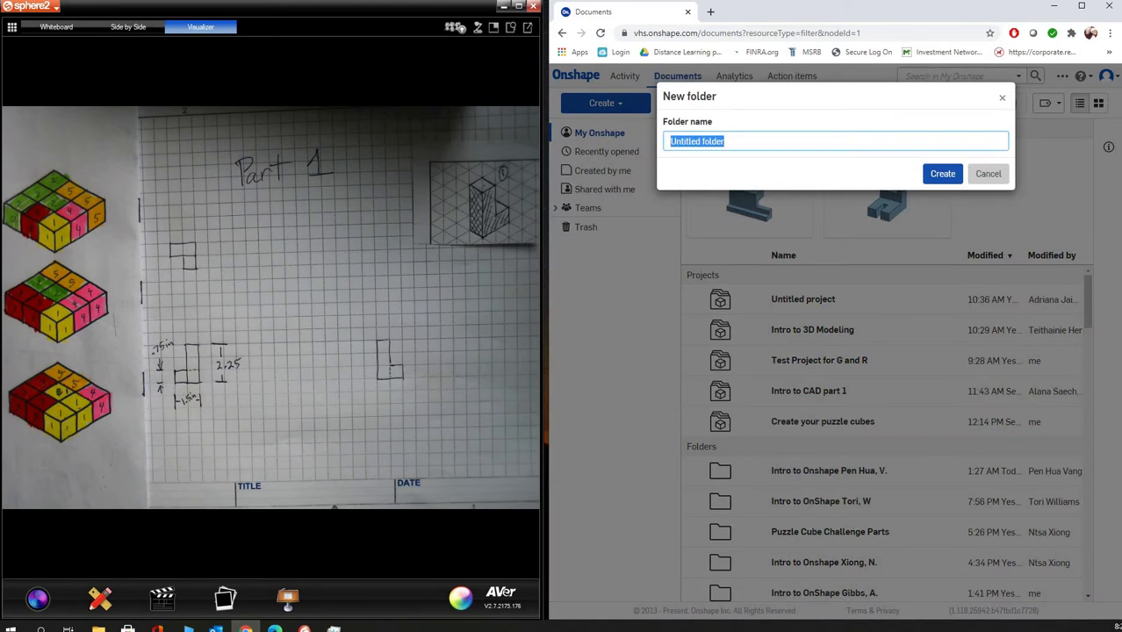
text(Puzzle)
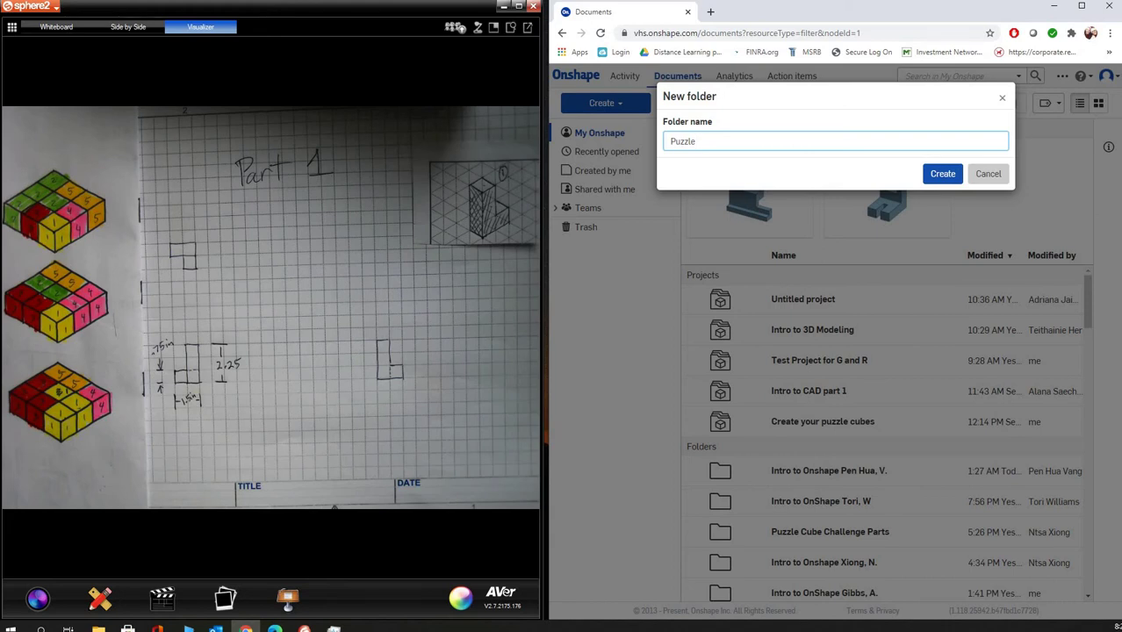
text(Gibbs, A)
click(941, 174)
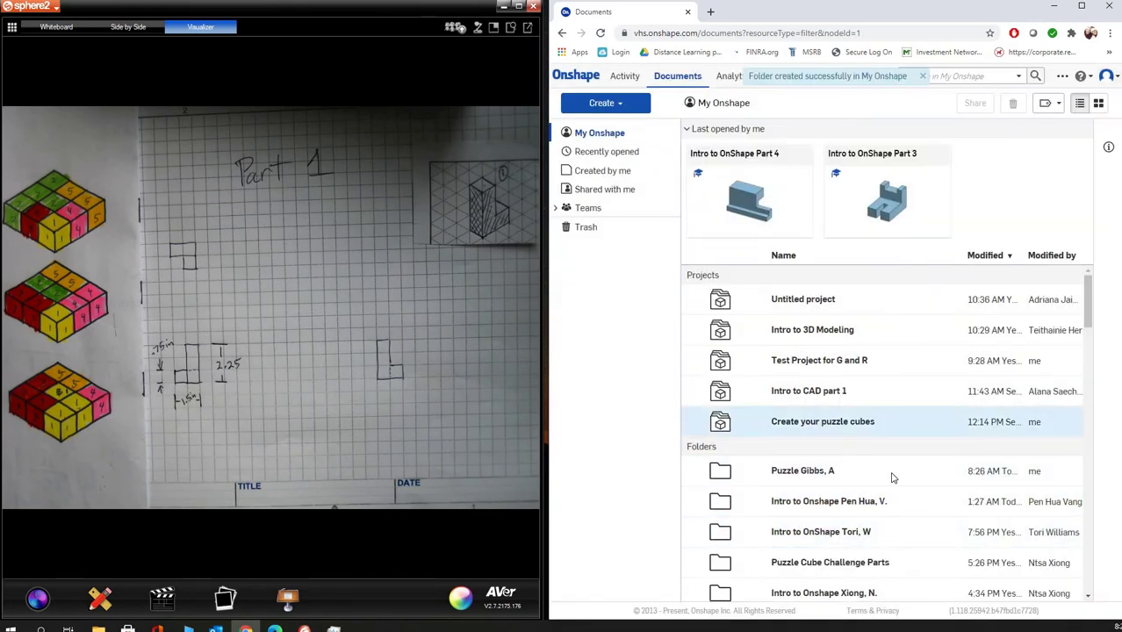
click(802, 472)
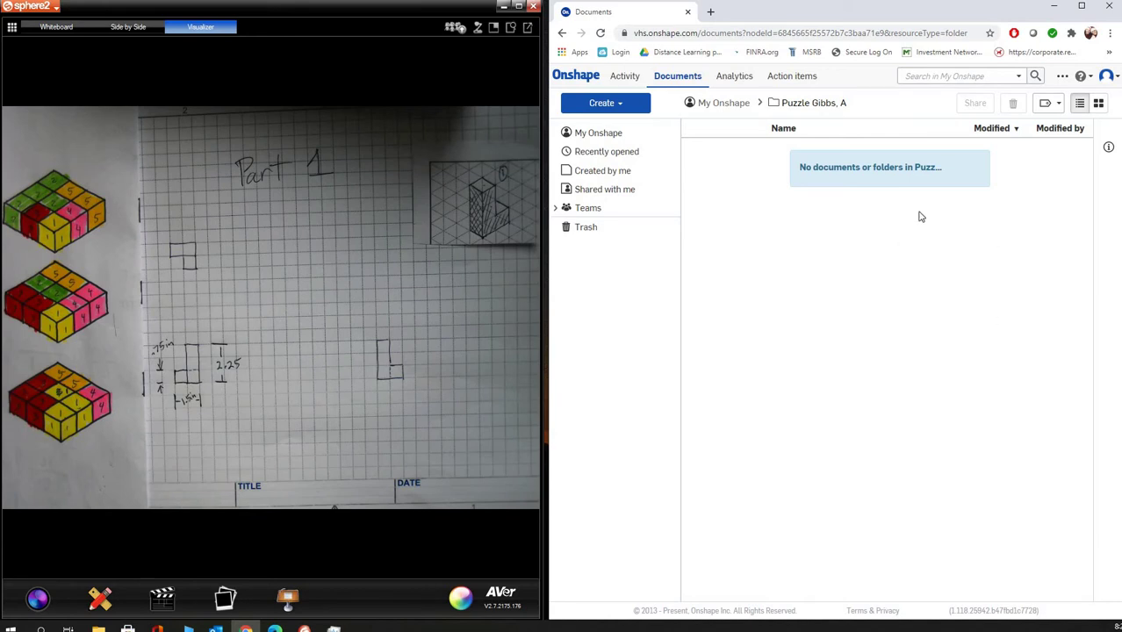
- Create a document in this folder named Part 1 followed by the student's last name and initial
click(599, 106)
click(605, 126)
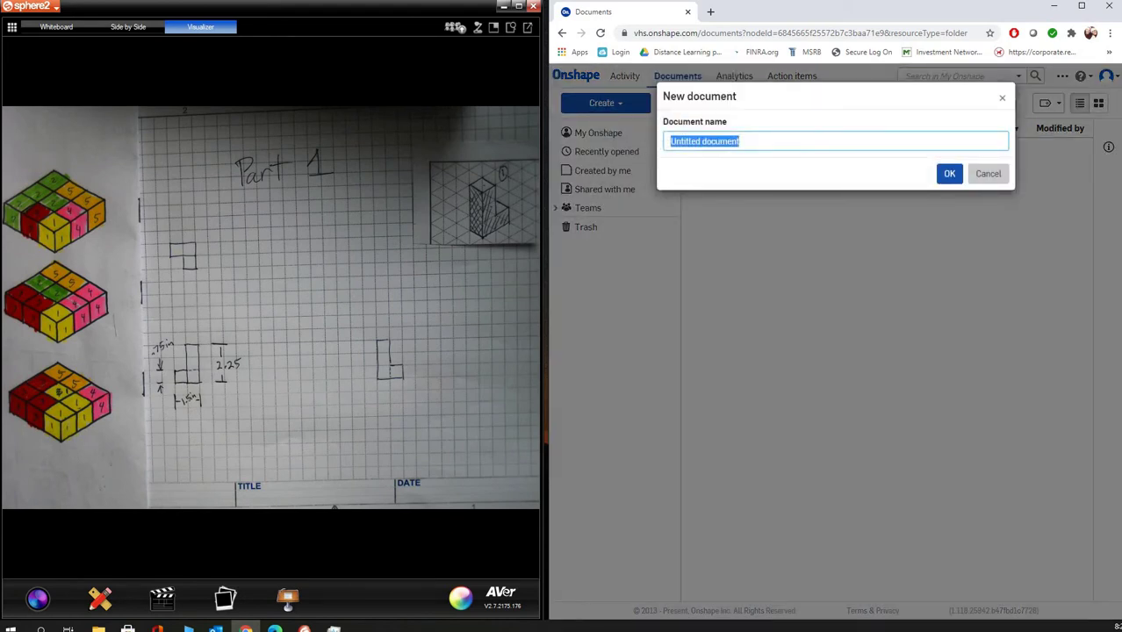
text(Part)
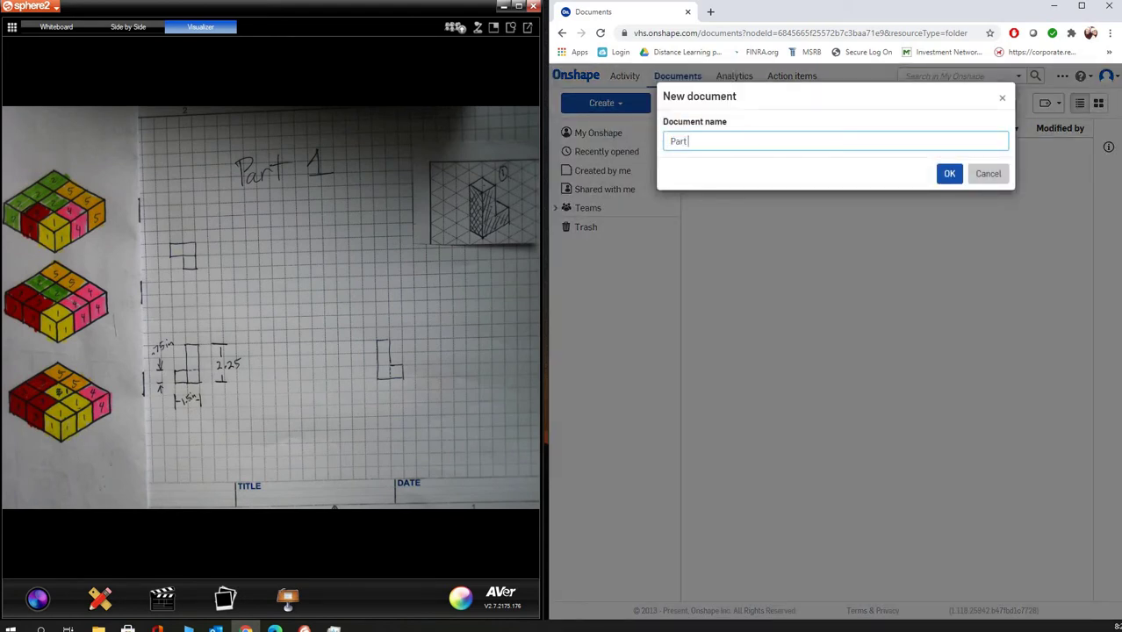
text( 1 Gibbs, A)
drag(725, 141, 700, 142)
click(949, 173)
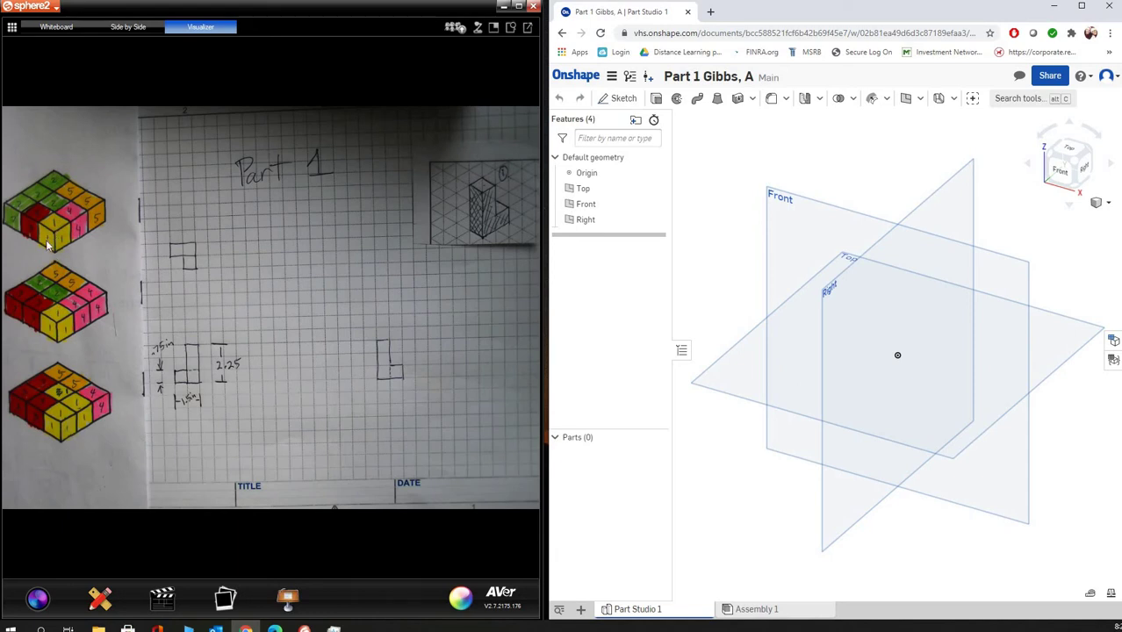
- Sketch a rectangle about 2.27 by 2.82 in on the Right plane, plus one about 1.14 by 1.72 in inside its upper-right corner
click(839, 282)
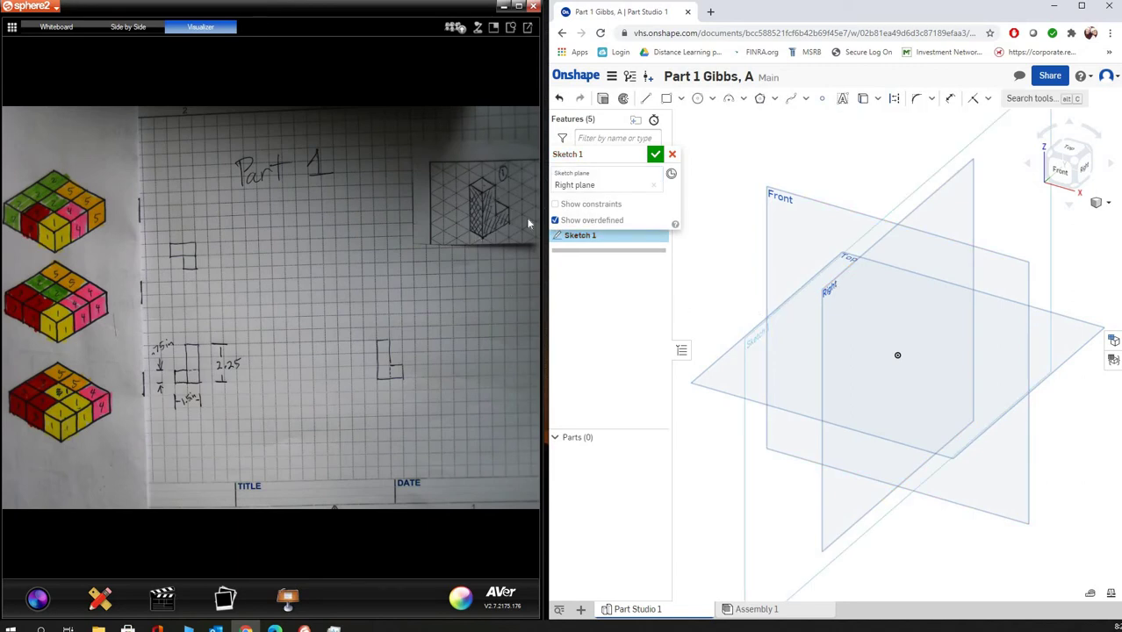
click(668, 99)
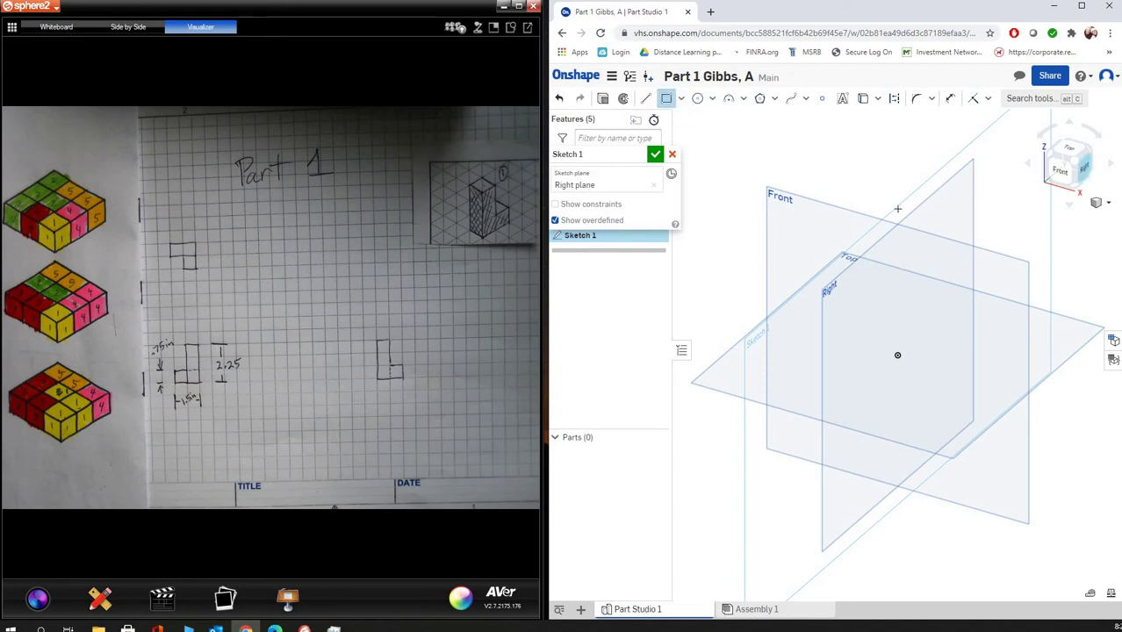
key(n)
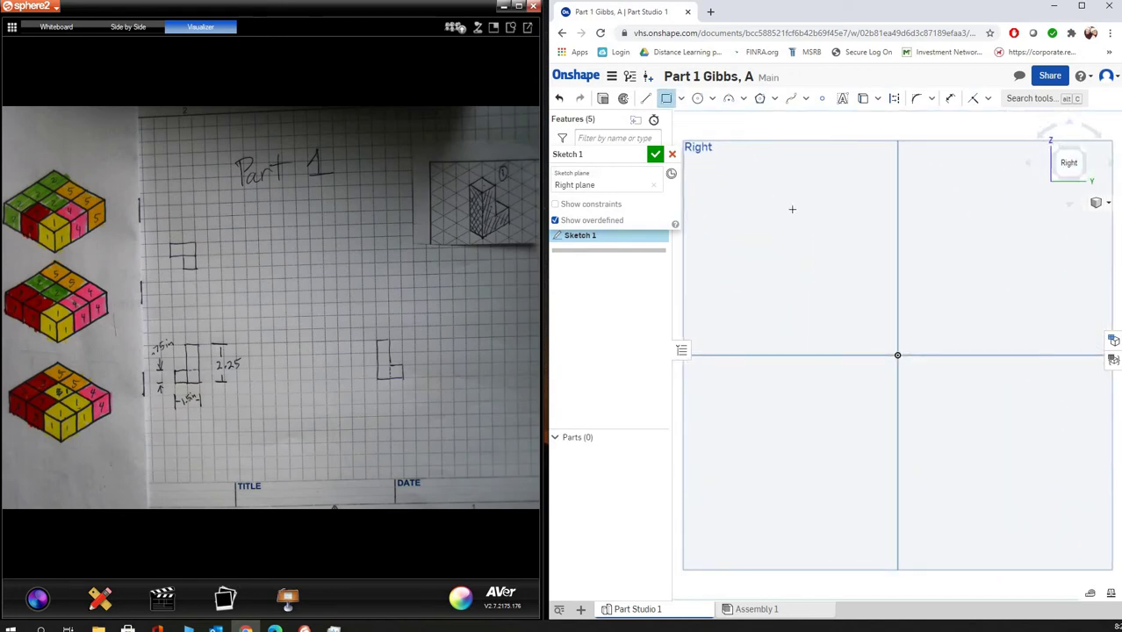
mouse_move(792, 209)
mouse_down()
mouse_move(884, 395)
mouse_move(955, 411)
mouse_up()
click(954, 210)
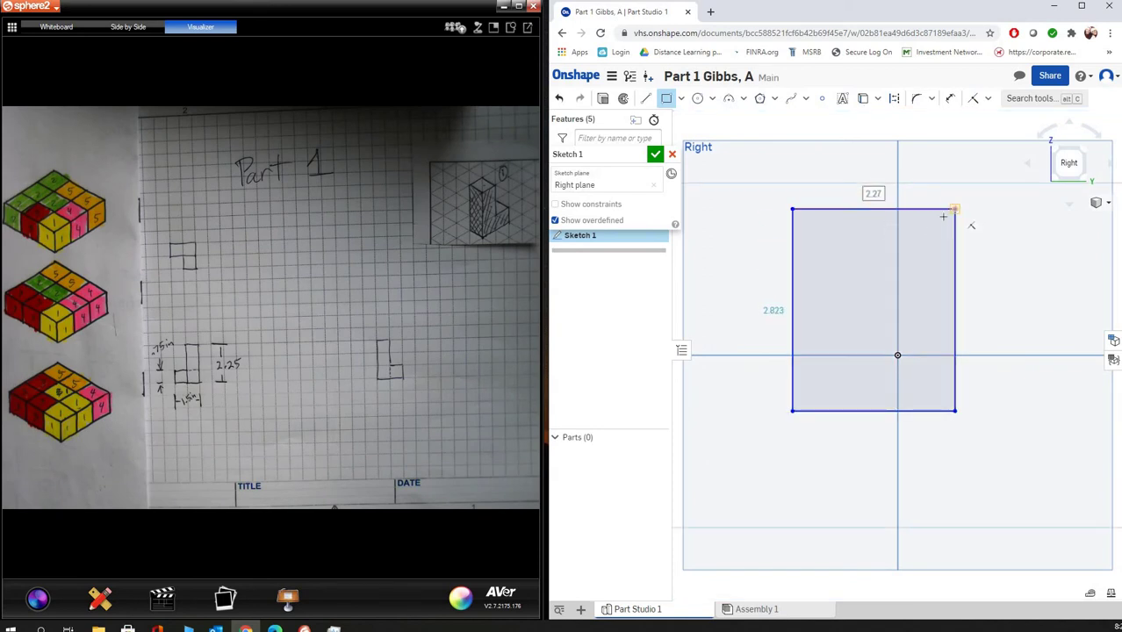
click(874, 332)
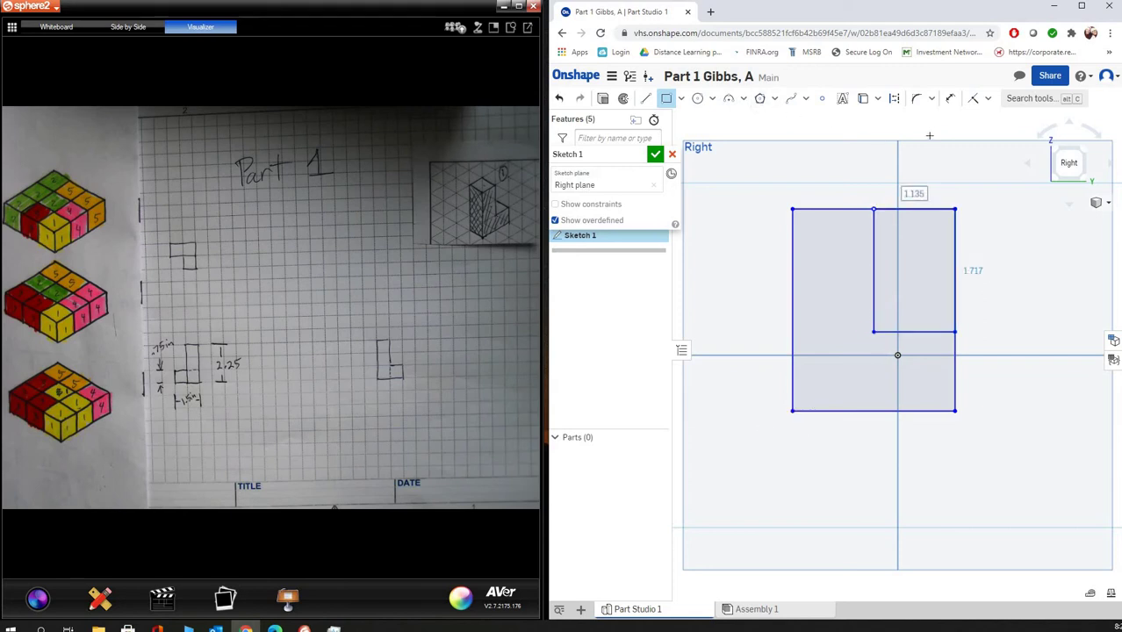
- Trim the outer edges around the small upper-right rectangle to leave an L-shaped profile
click(491, 306)
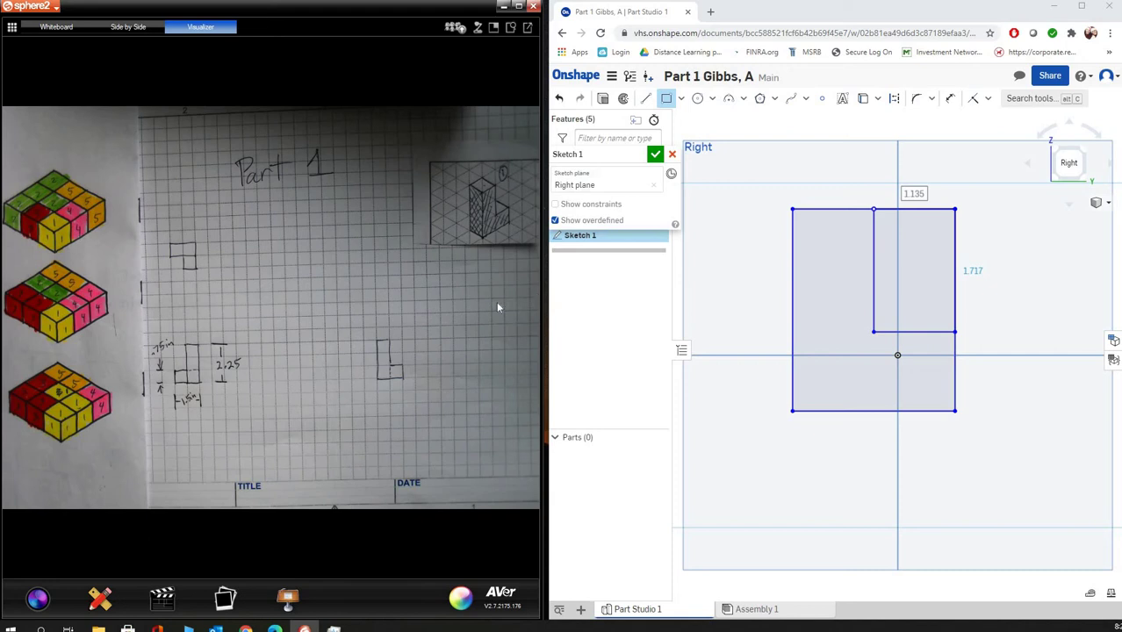
drag(546, 295, 410, 299)
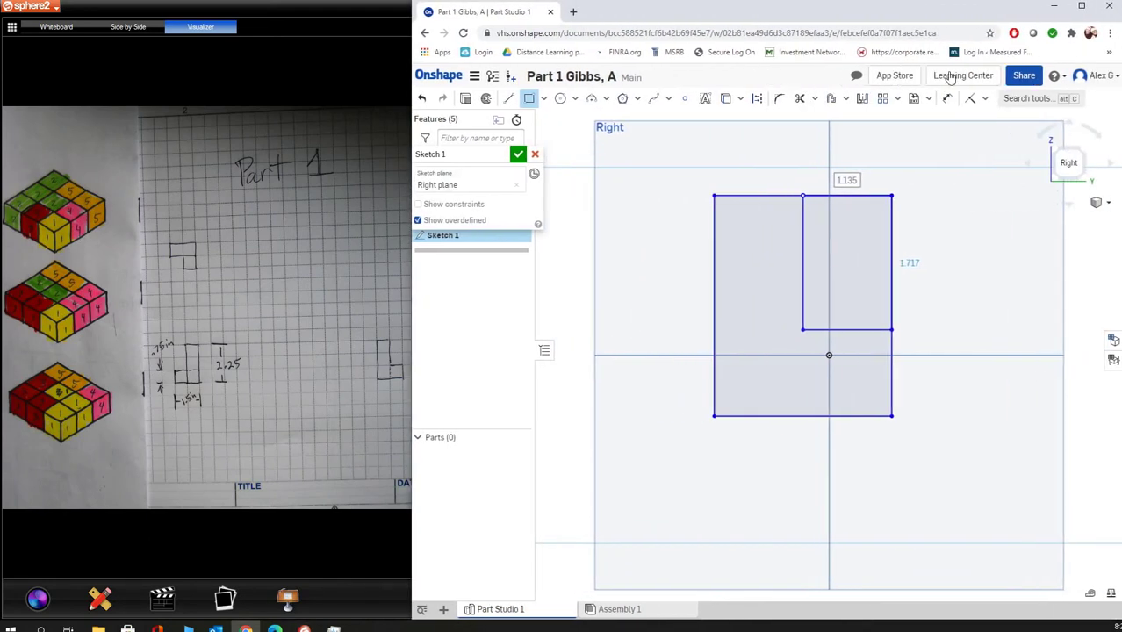
click(800, 99)
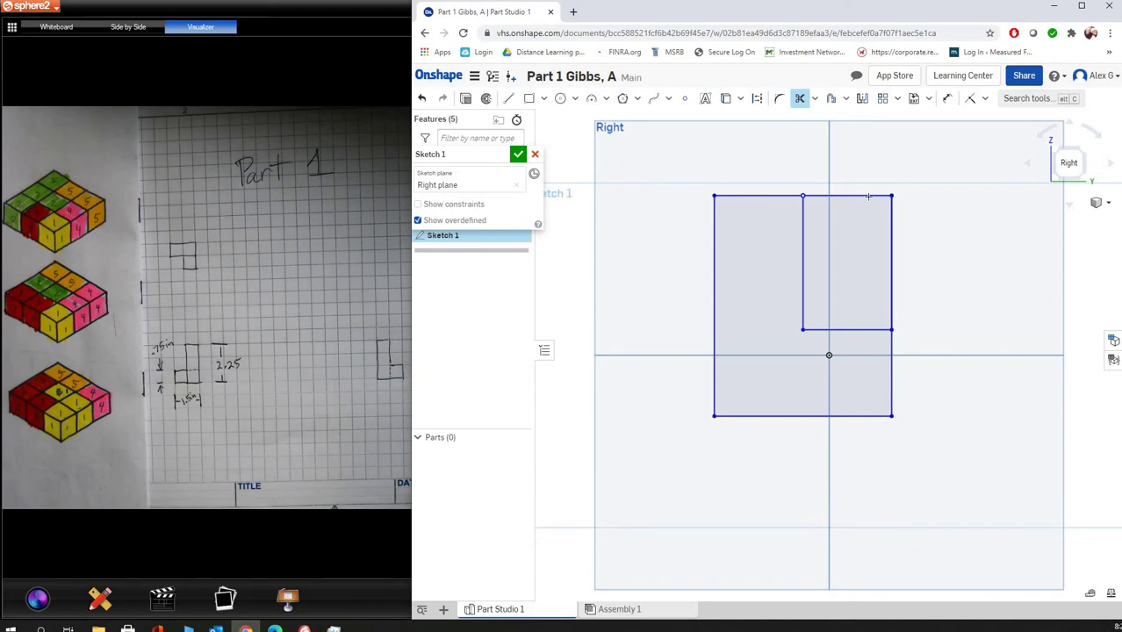
click(889, 233)
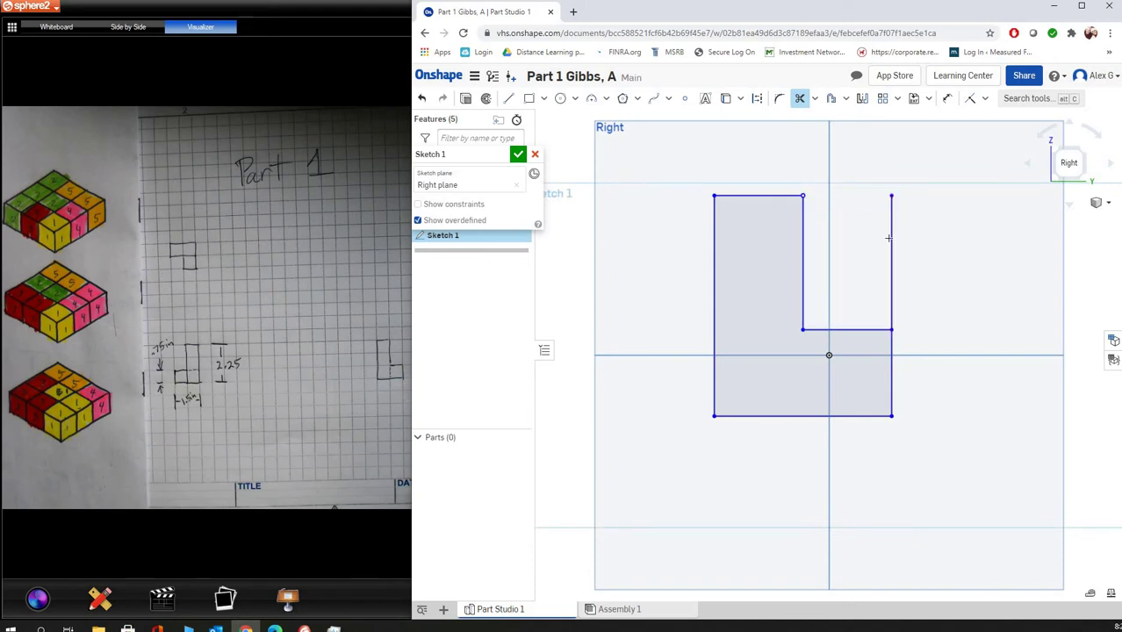
click(888, 238)
drag(458, 334, 536, 351)
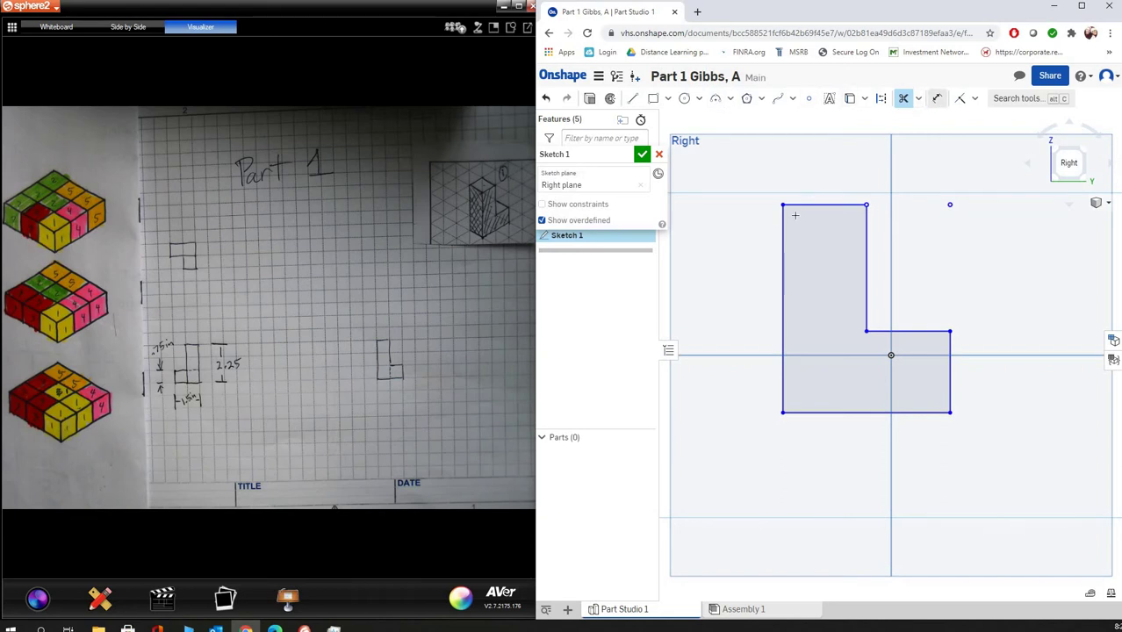
- Dimension the overall height of the L-shaped profile as 2.25 in
click(937, 99)
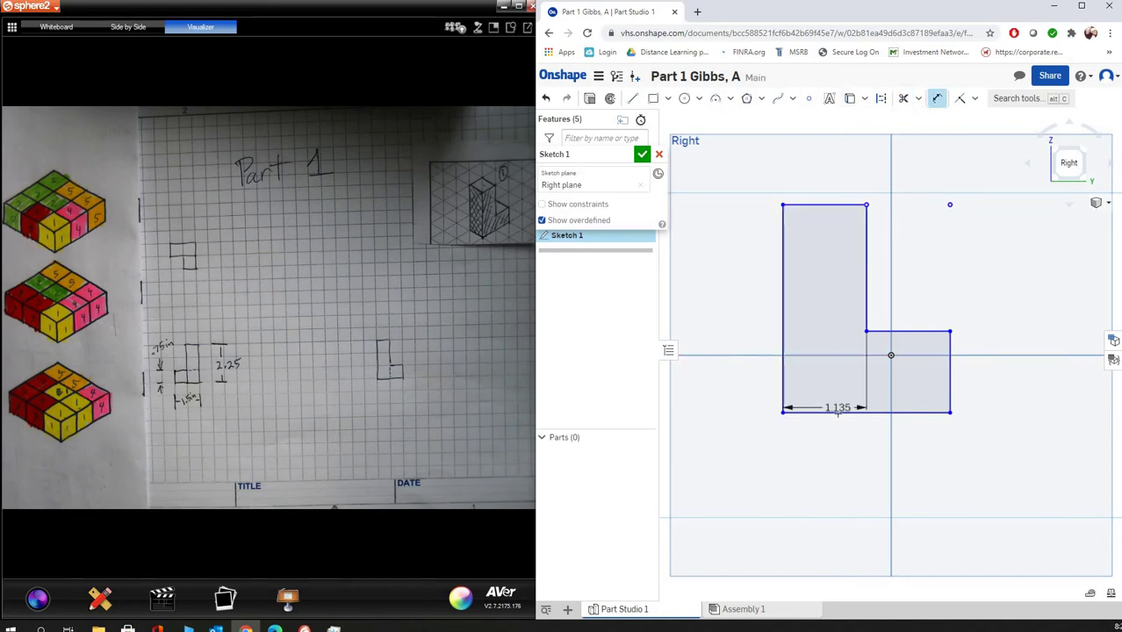
click(838, 413)
click(784, 369)
click(702, 290)
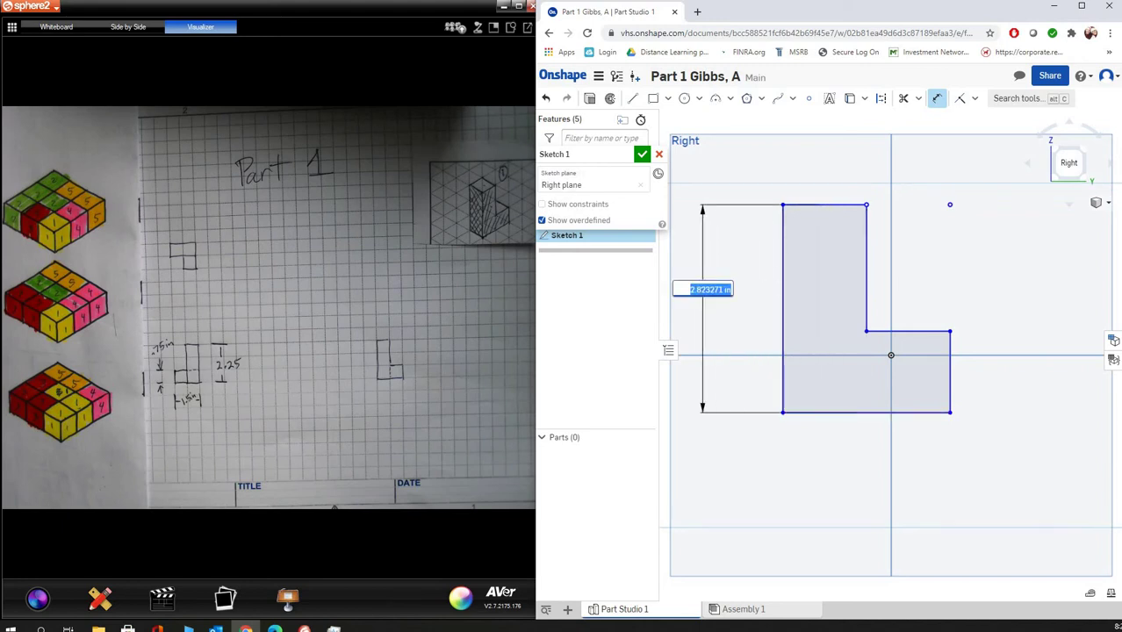
text(2.25)
key(Return)
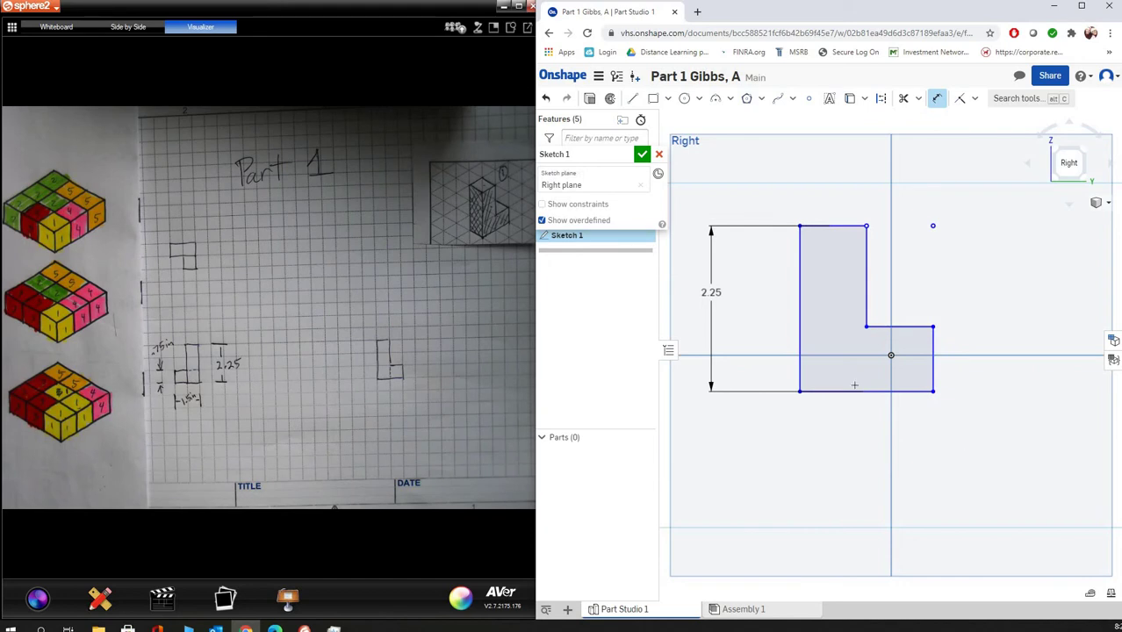
- Dimension the profile's bottom width as 1.5 in and the height of its short leg as 0.75 in
click(861, 457)
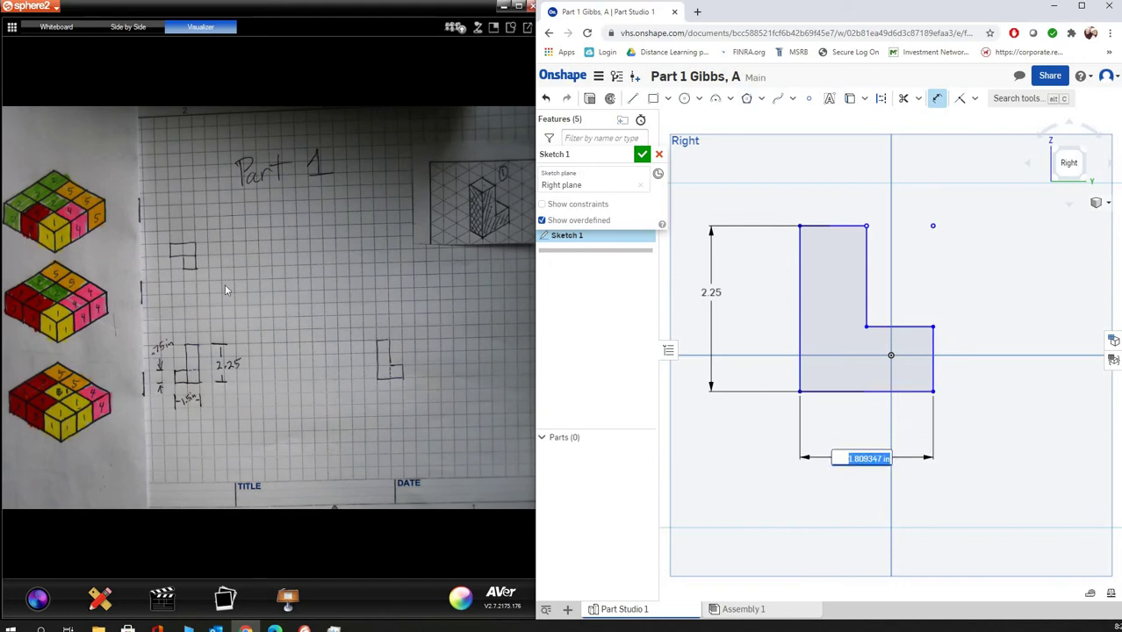
text(1.5)
key(Return)
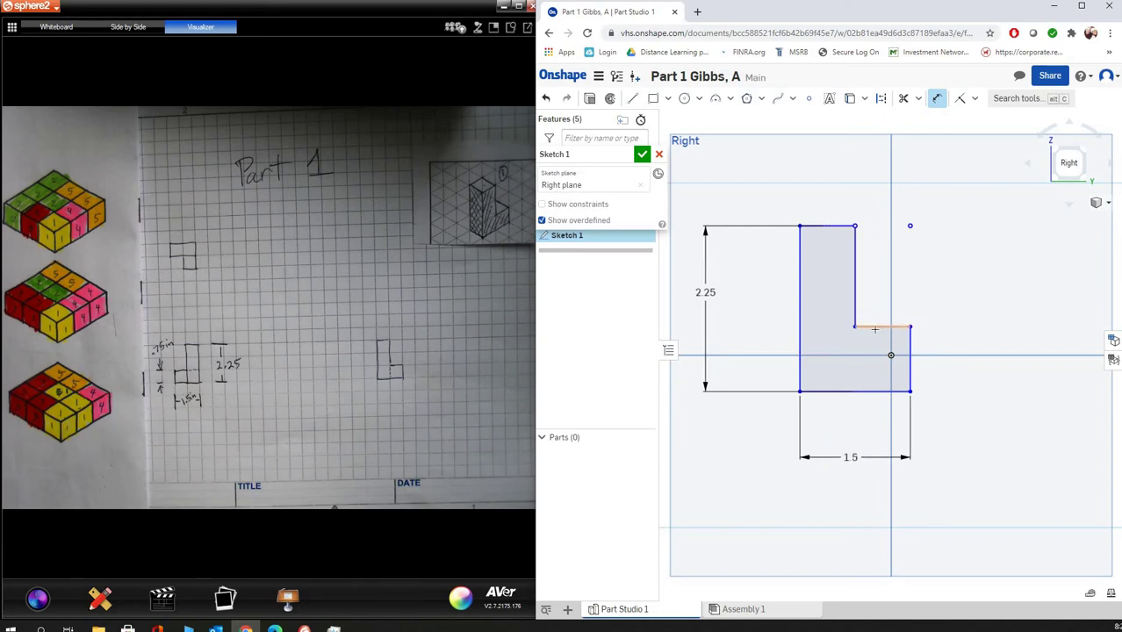
click(879, 388)
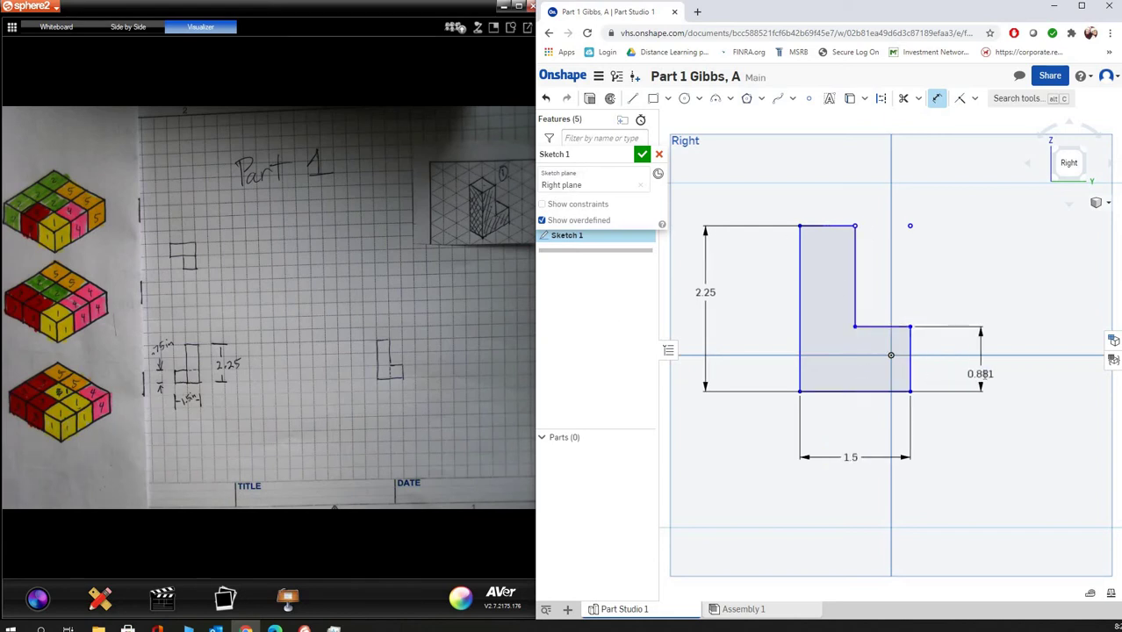
click(983, 376)
key(BackSpace)
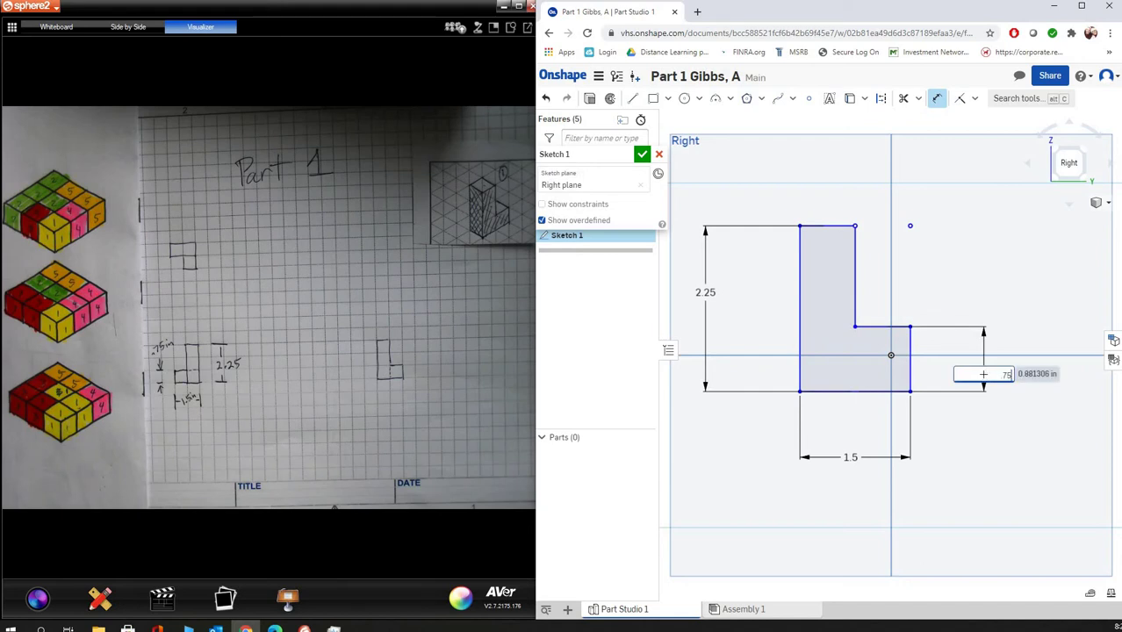
text(.75)
key(Return)
- Try to dimension the width of the profile's tall leg as 0.75 in
click(857, 260)
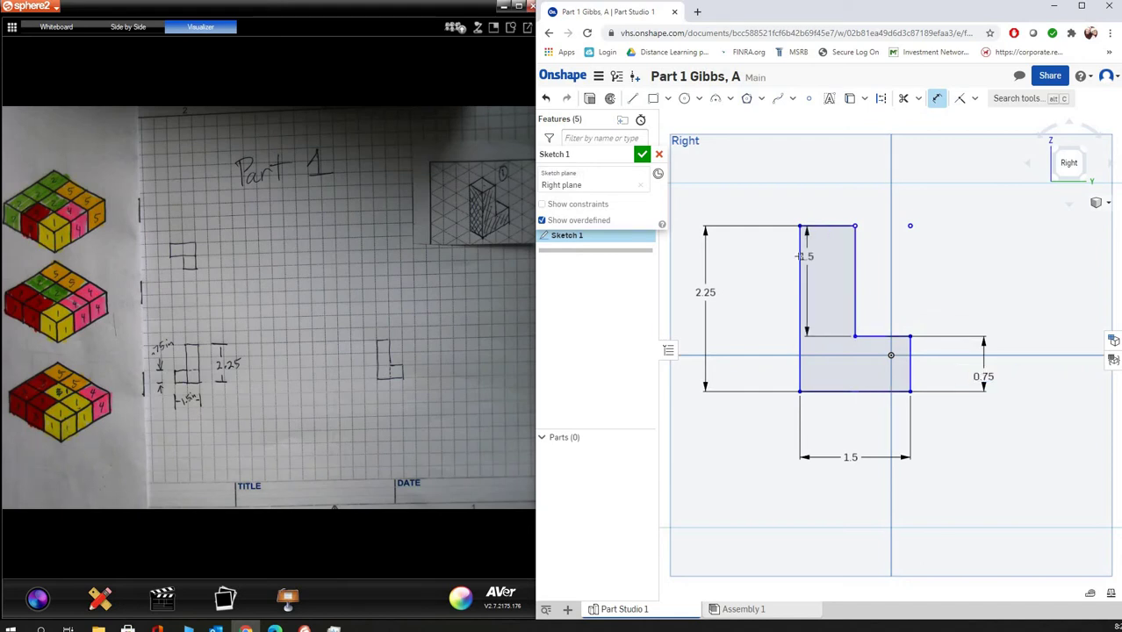
click(801, 256)
click(819, 186)
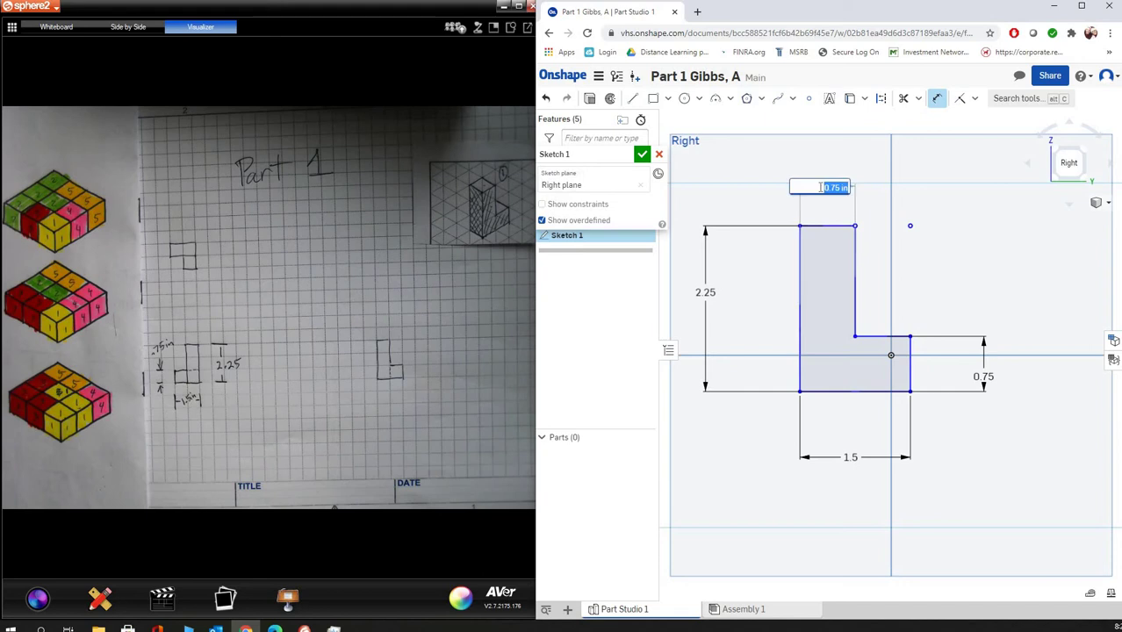
key(BackSpace)
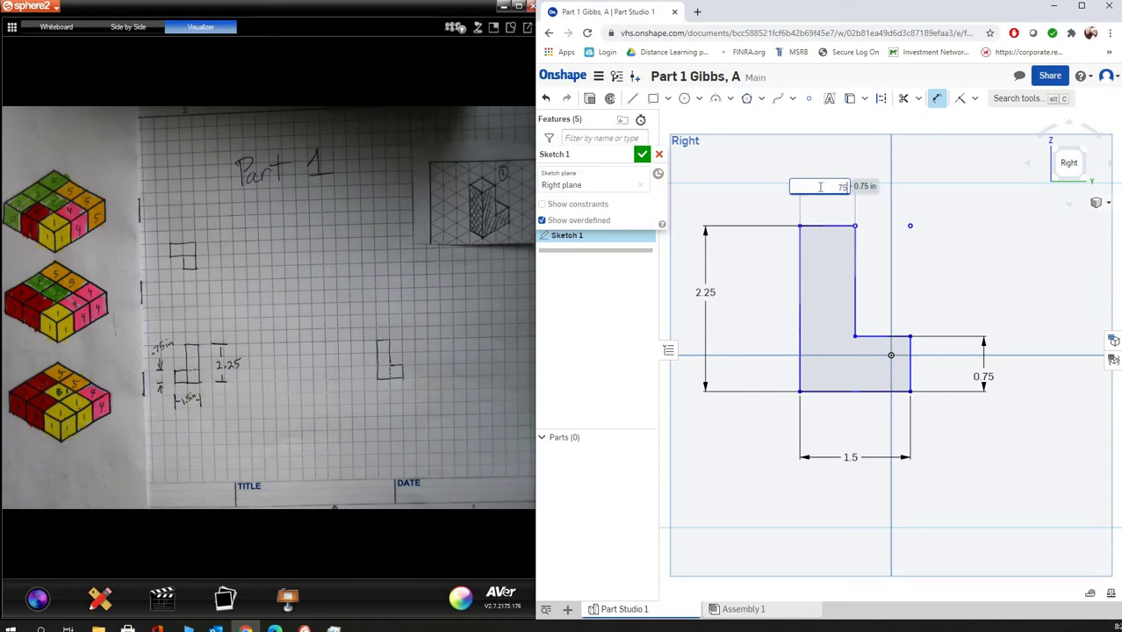
text(.75)
key(Return)
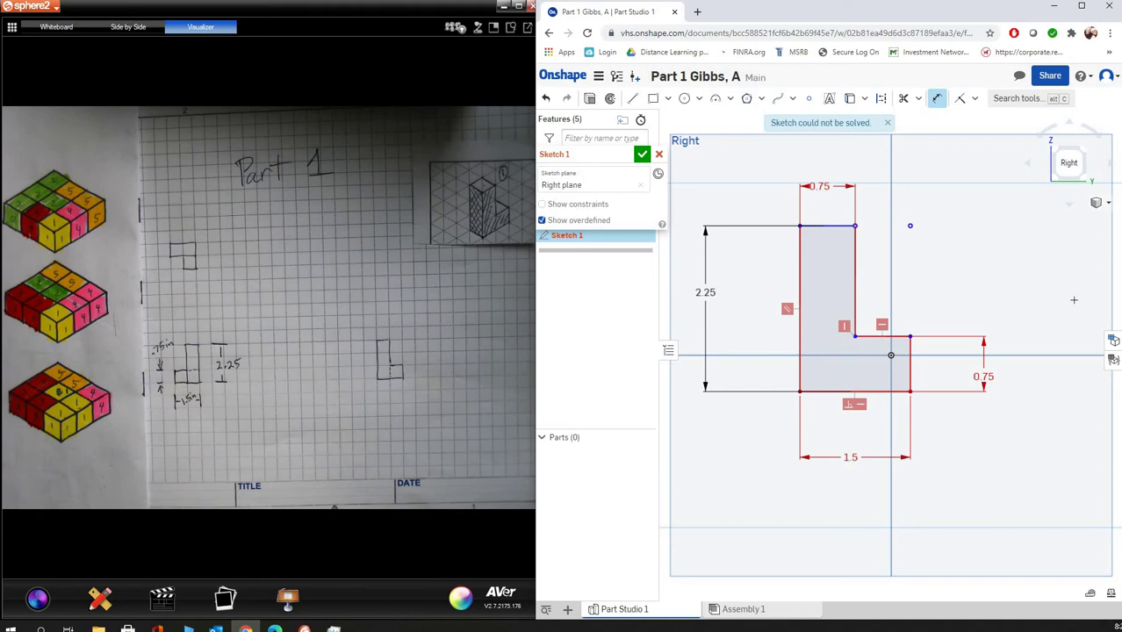
- Delete the 0.75 in width dimension above the profile's tall leg
right_click(826, 197)
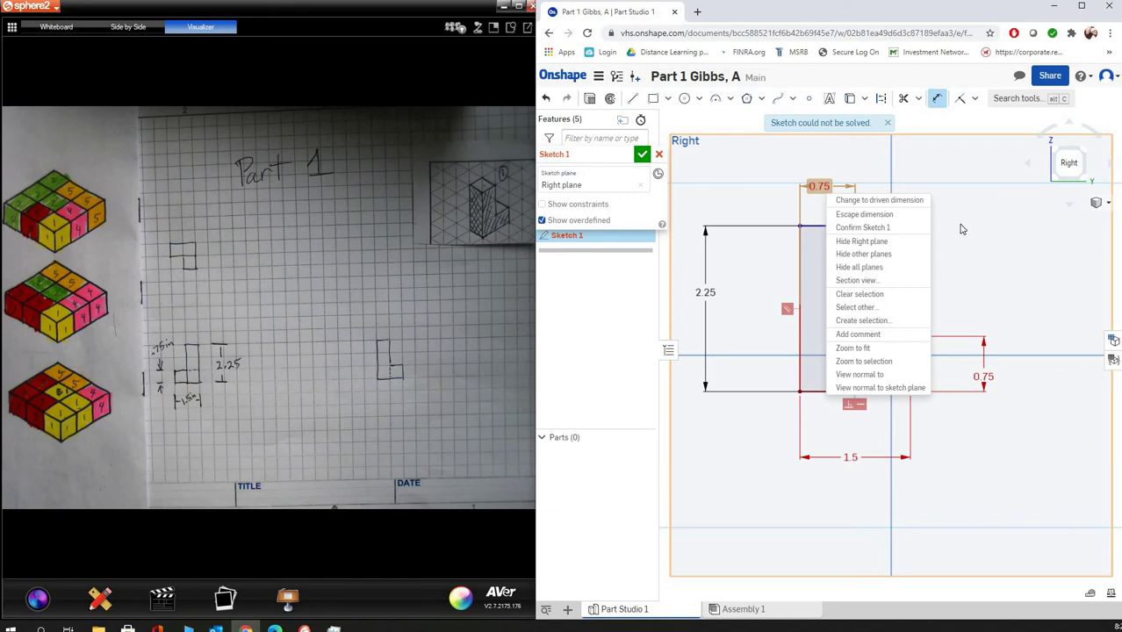
click(911, 214)
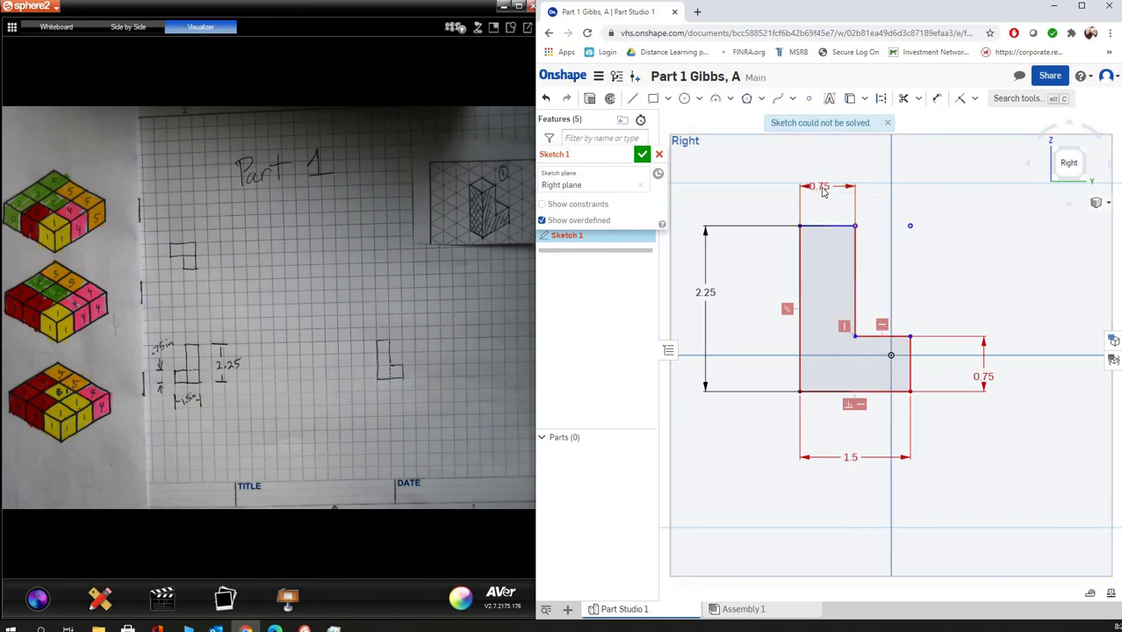
right_click(824, 193)
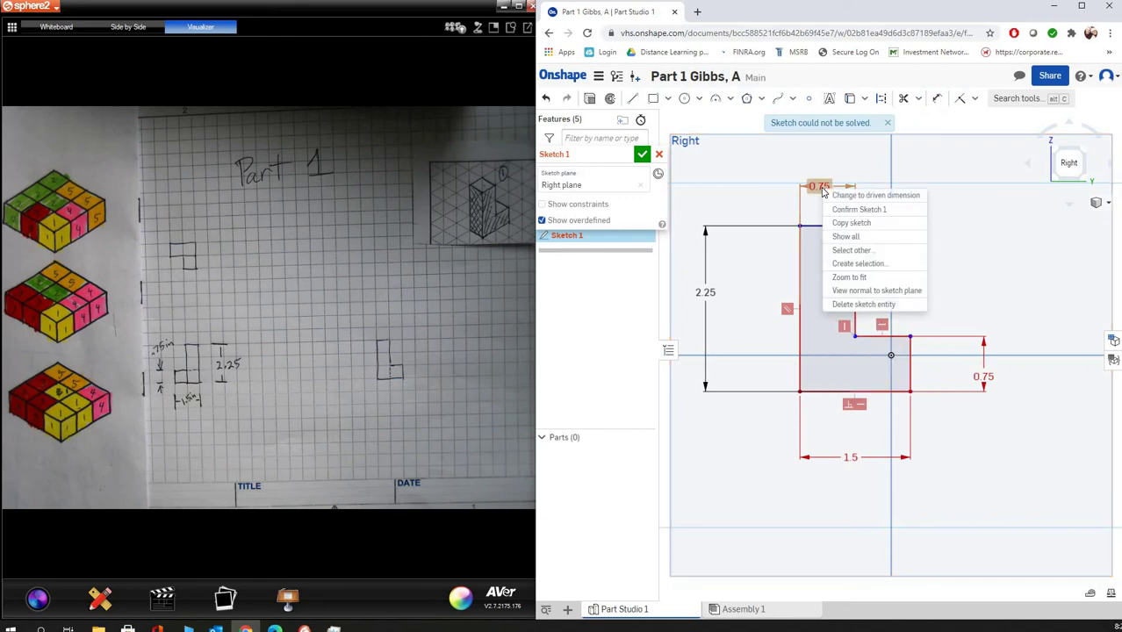
click(857, 305)
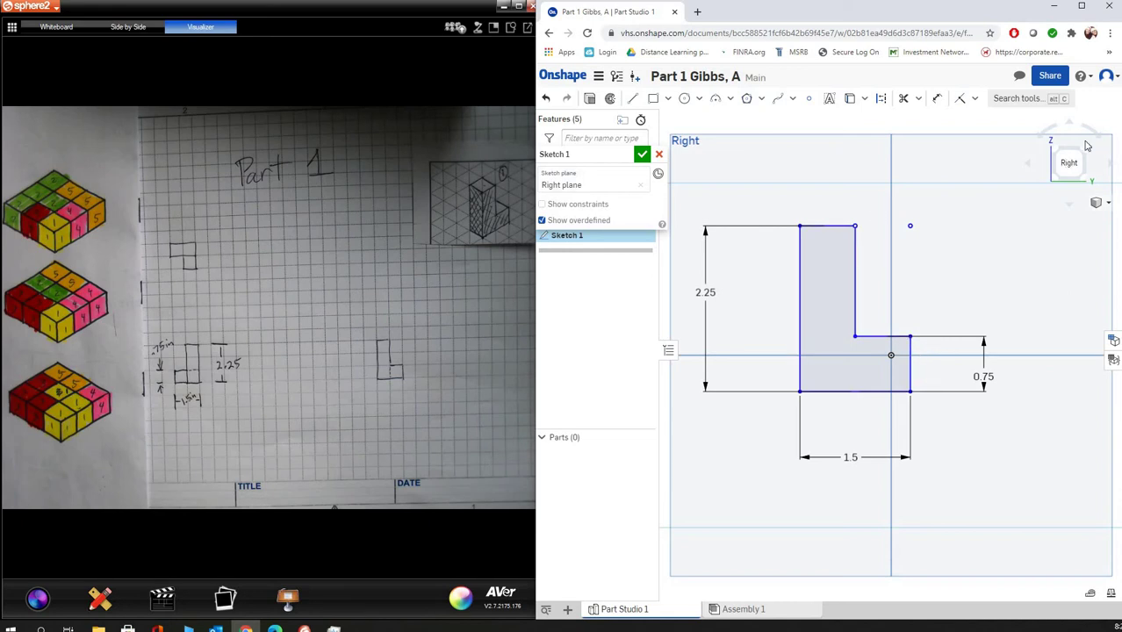
- Finish the L-shaped profile sketch and extrude it as a new solid with a blind depth of 0.75 in
click(1054, 150)
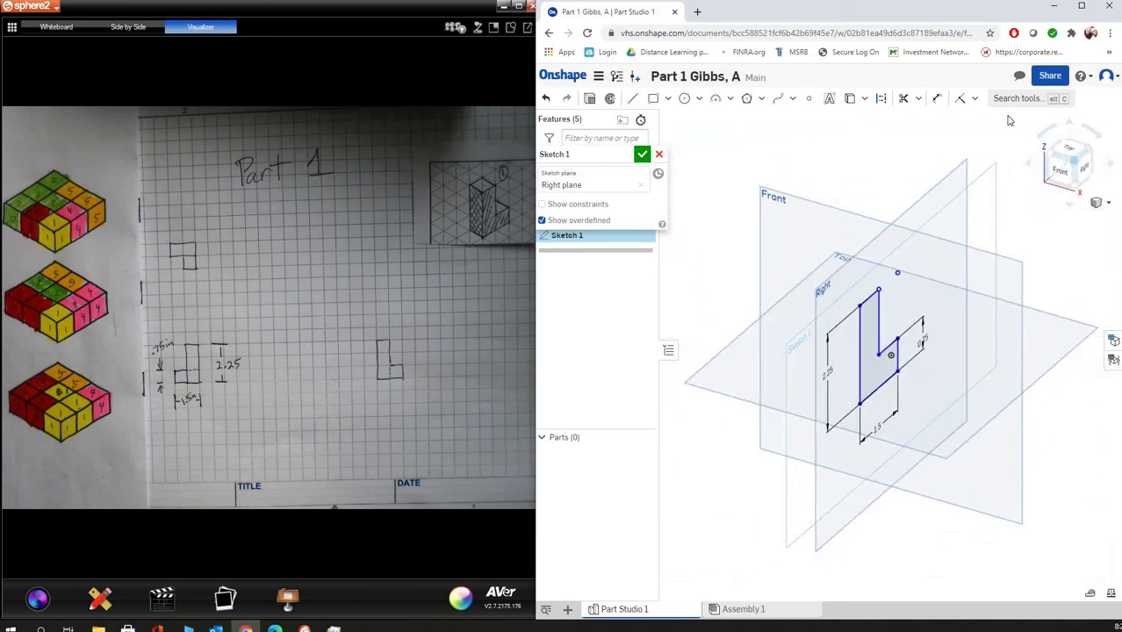
click(642, 155)
click(644, 99)
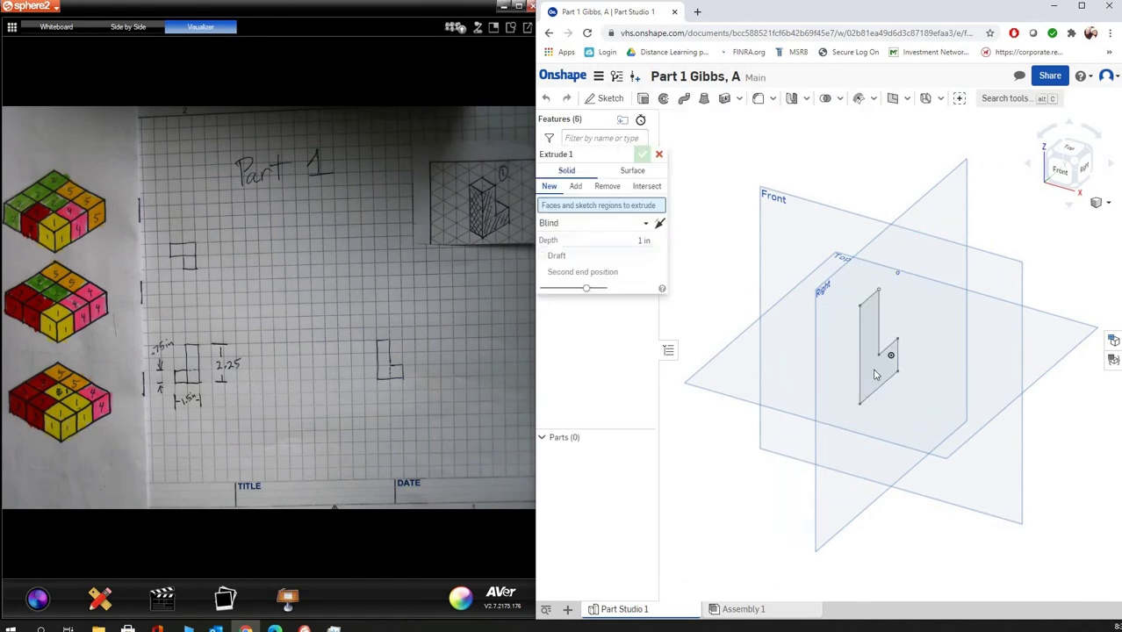
click(878, 383)
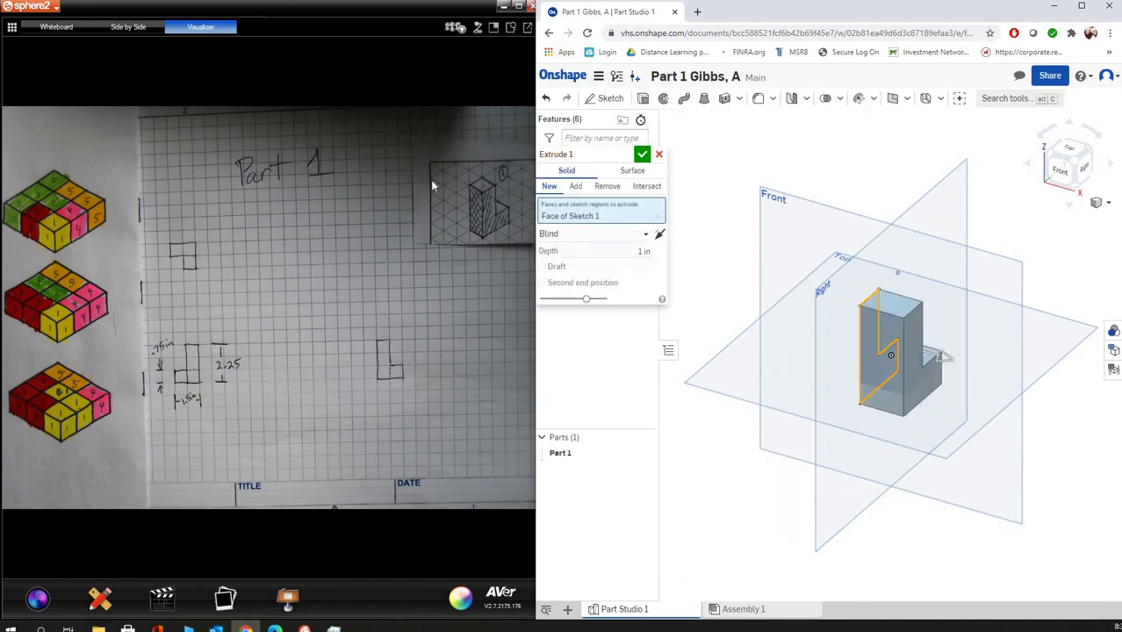
click(646, 252)
key(BackSpace)
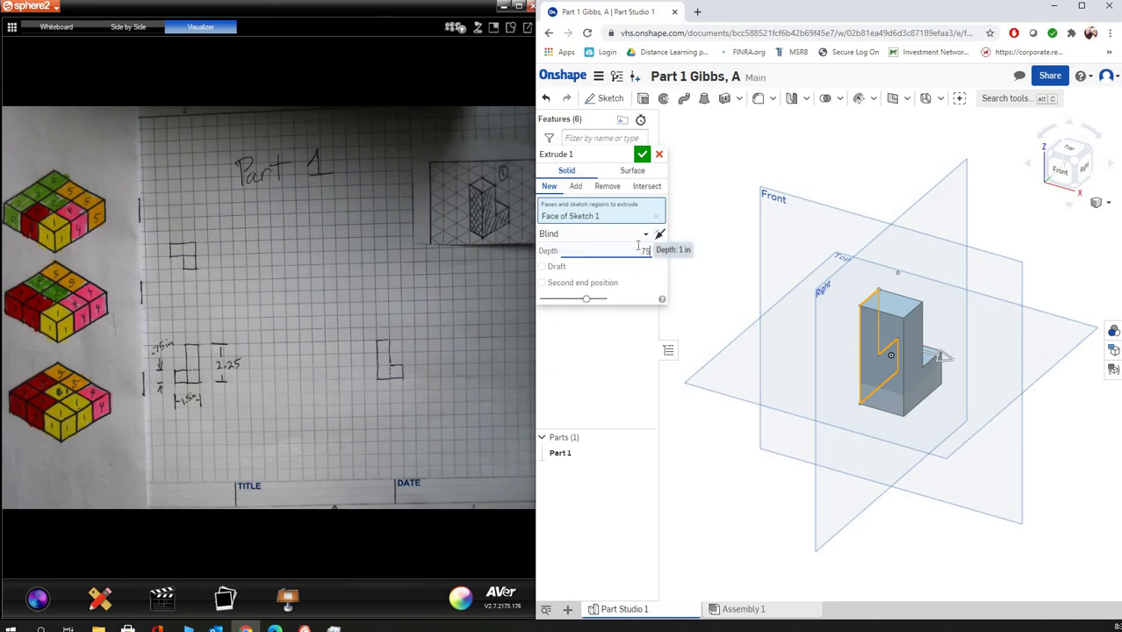
click(642, 156)
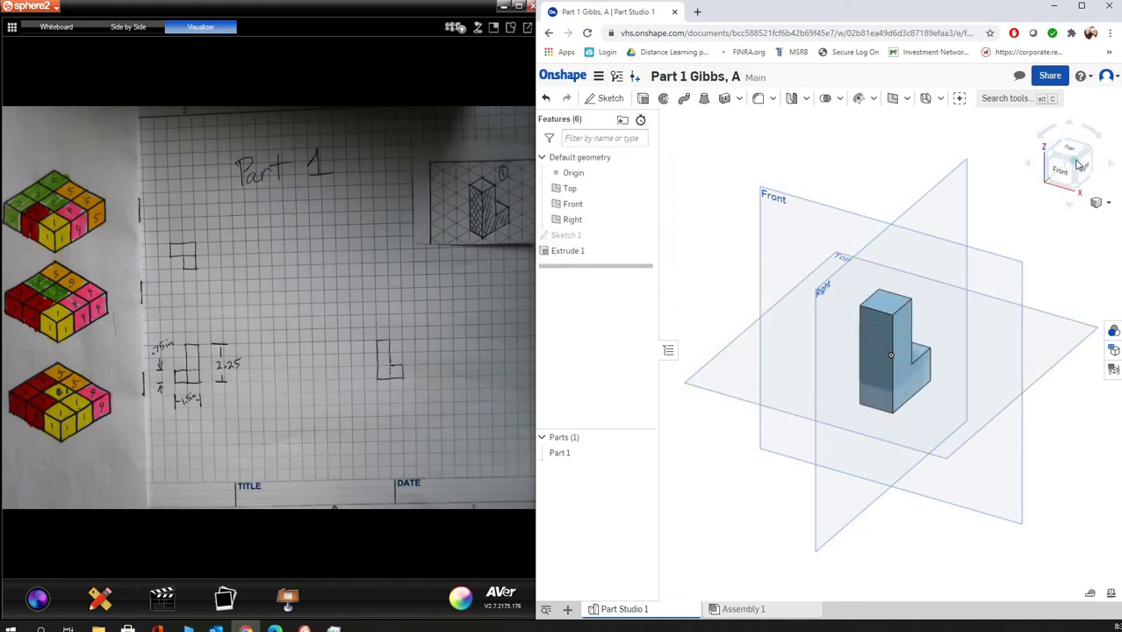
- Start a sketch on the L-shaped left face of the extruded part and view it straight on
click(1087, 172)
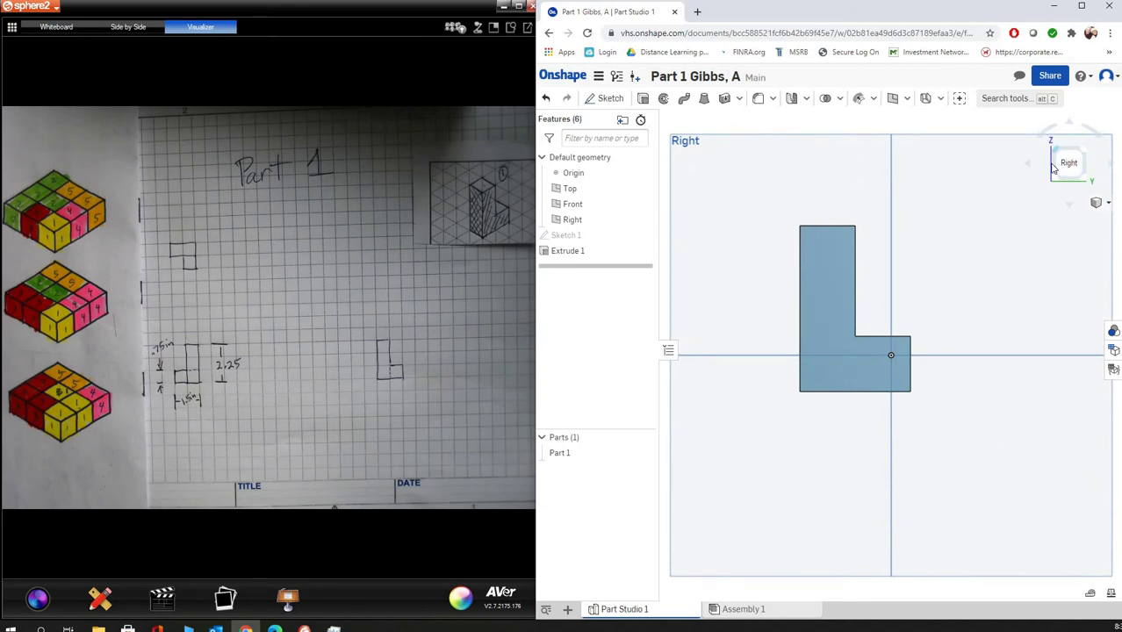
drag(1064, 170, 1057, 174)
click(1057, 174)
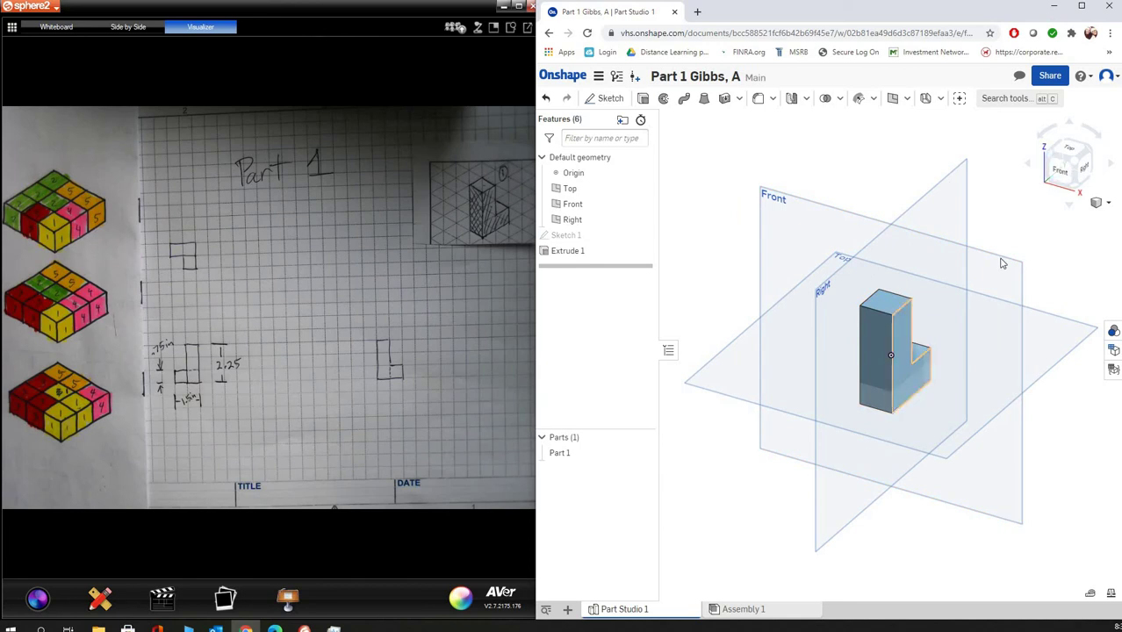
click(1045, 165)
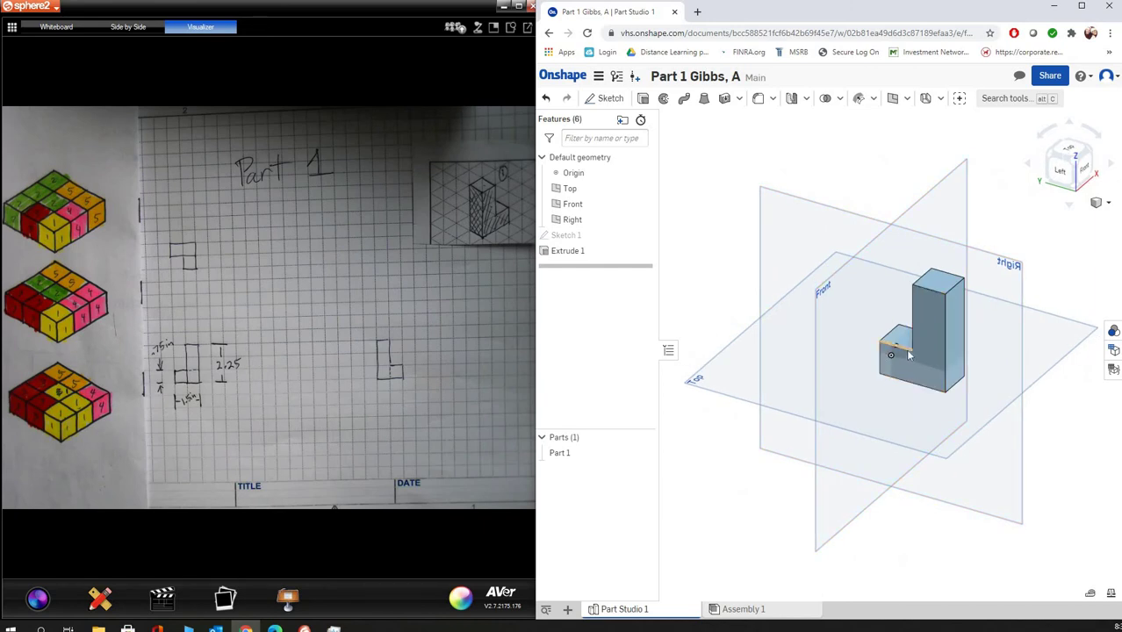
click(605, 98)
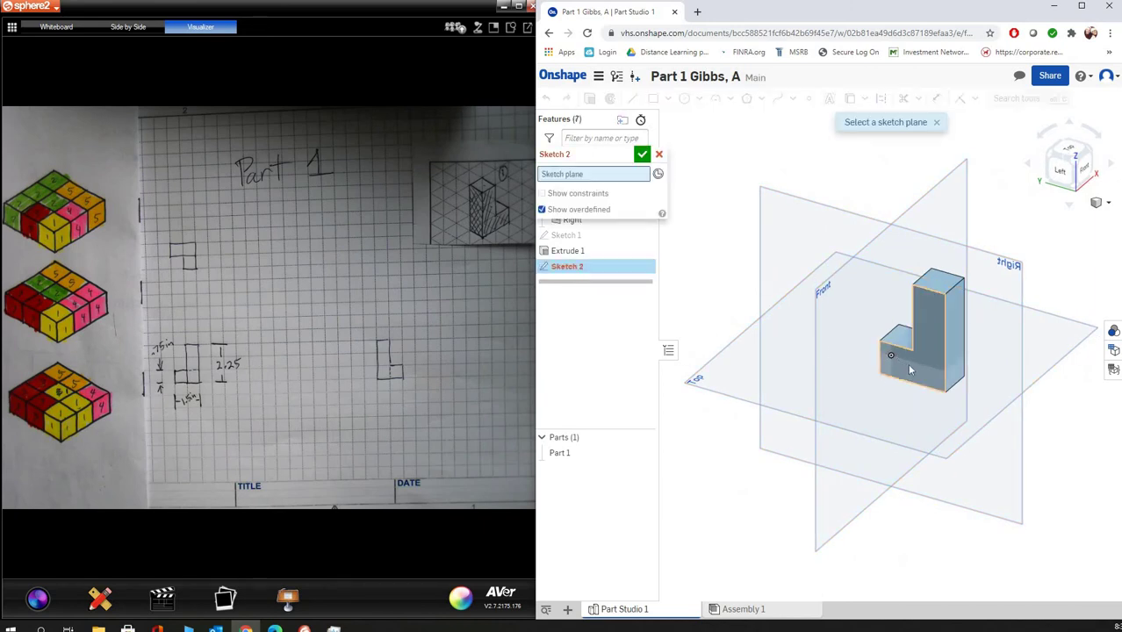
click(906, 366)
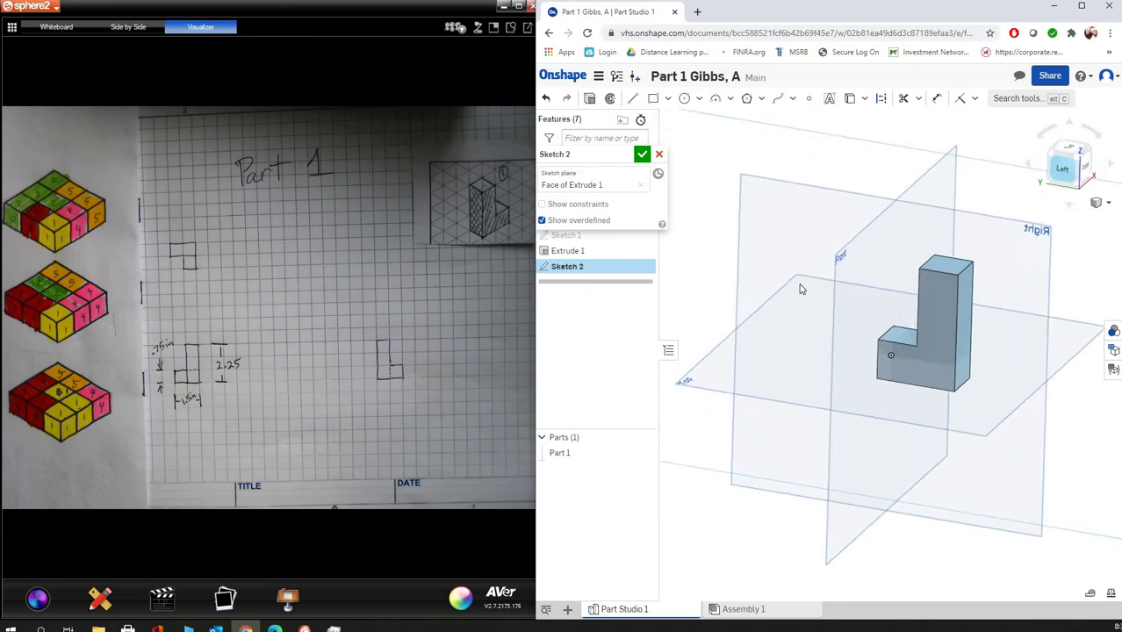
click(1065, 171)
- Try to sketch a 0.75 in square over the short leg, from its upper outer corner to the part's bottom edge
click(652, 97)
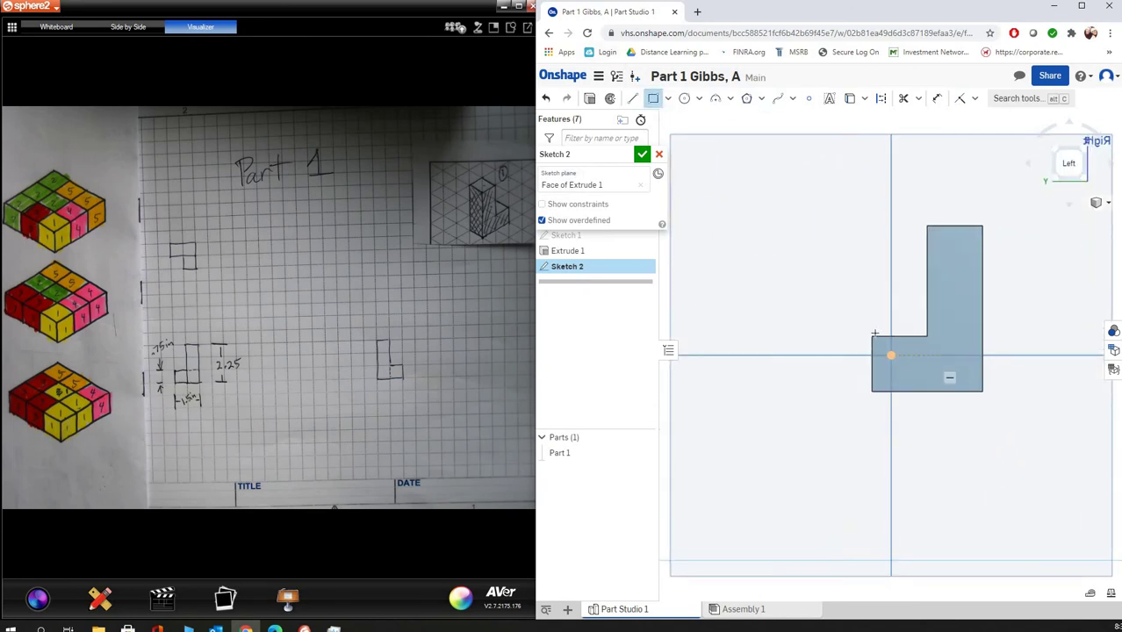
click(873, 338)
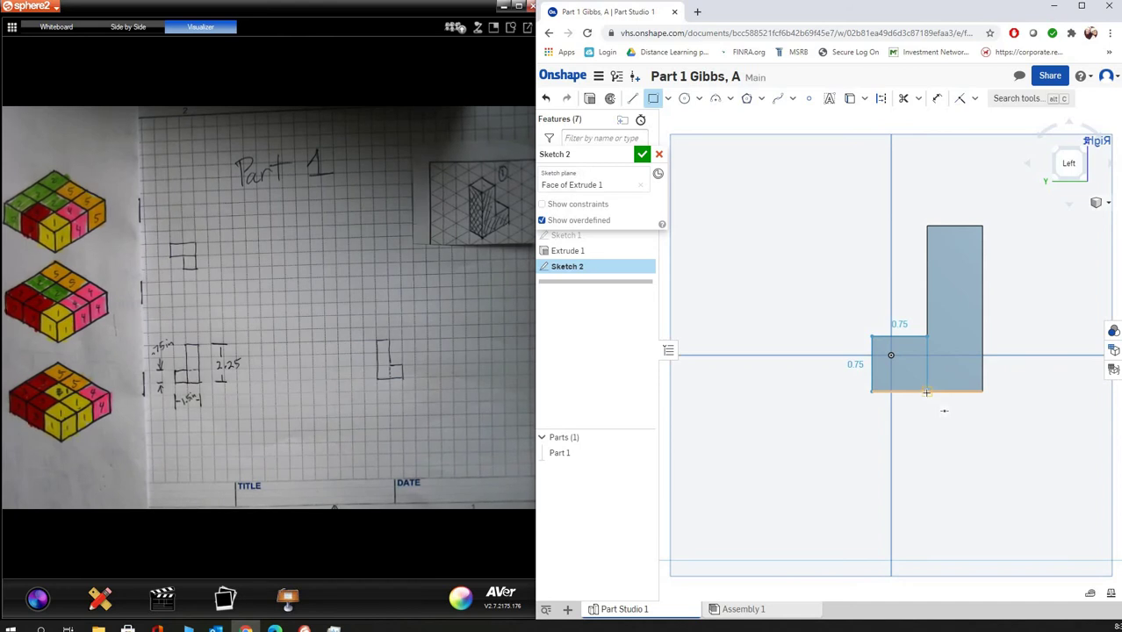
click(927, 392)
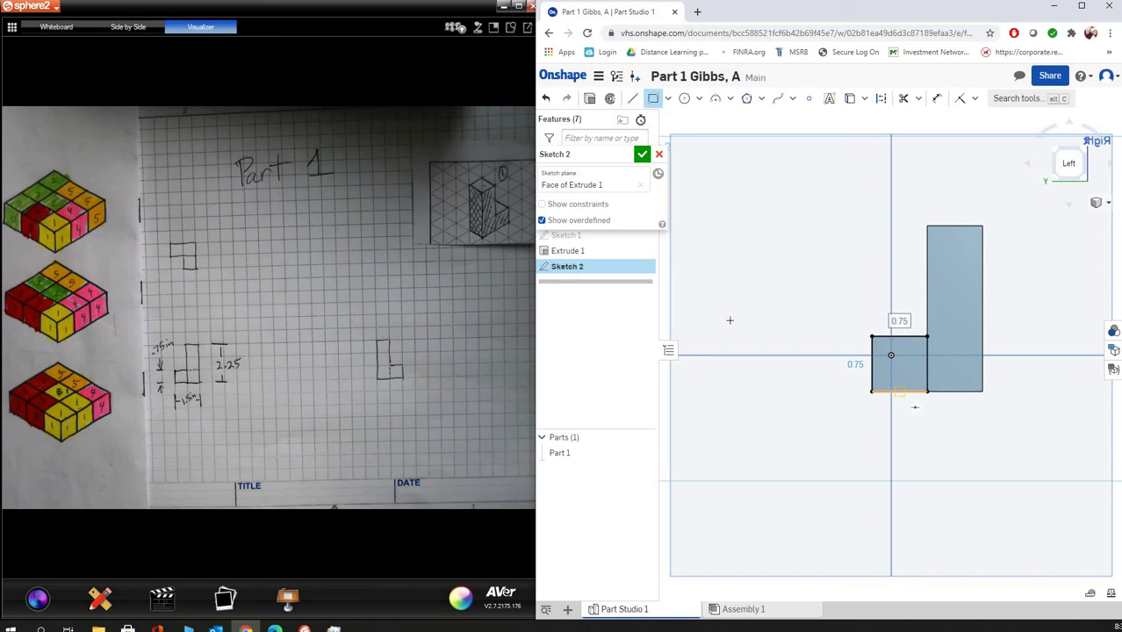
key(Escape)
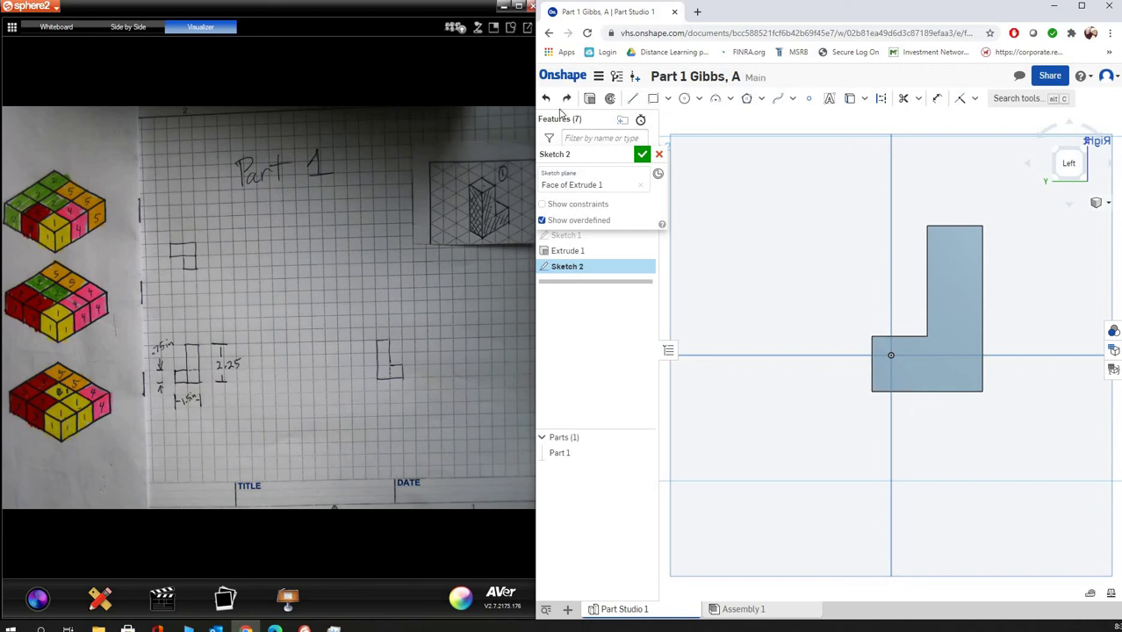
- Sketch a corner rectangle about 0.99 by 1.21 in from the short leg's upper outer corner to below the part's bottom edge
key(g)
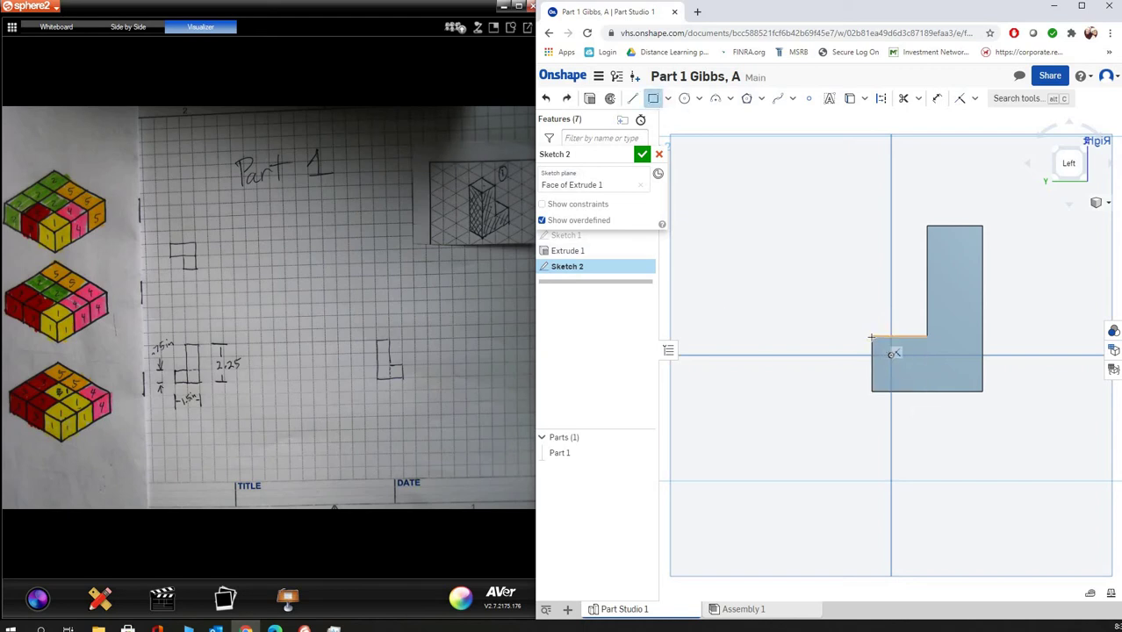
click(872, 337)
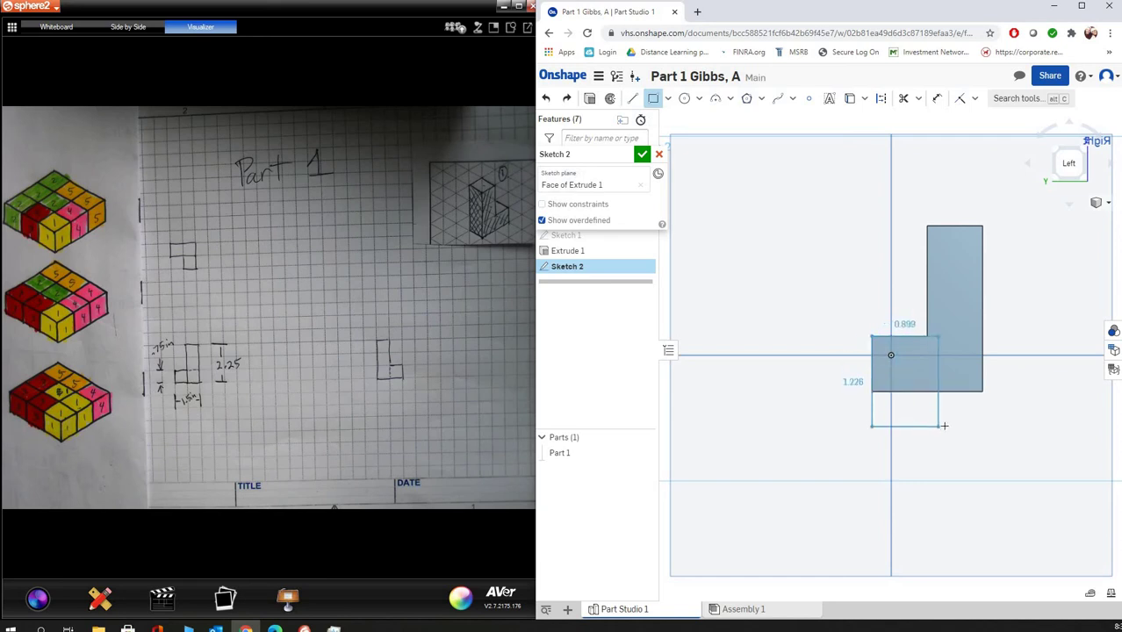
click(945, 425)
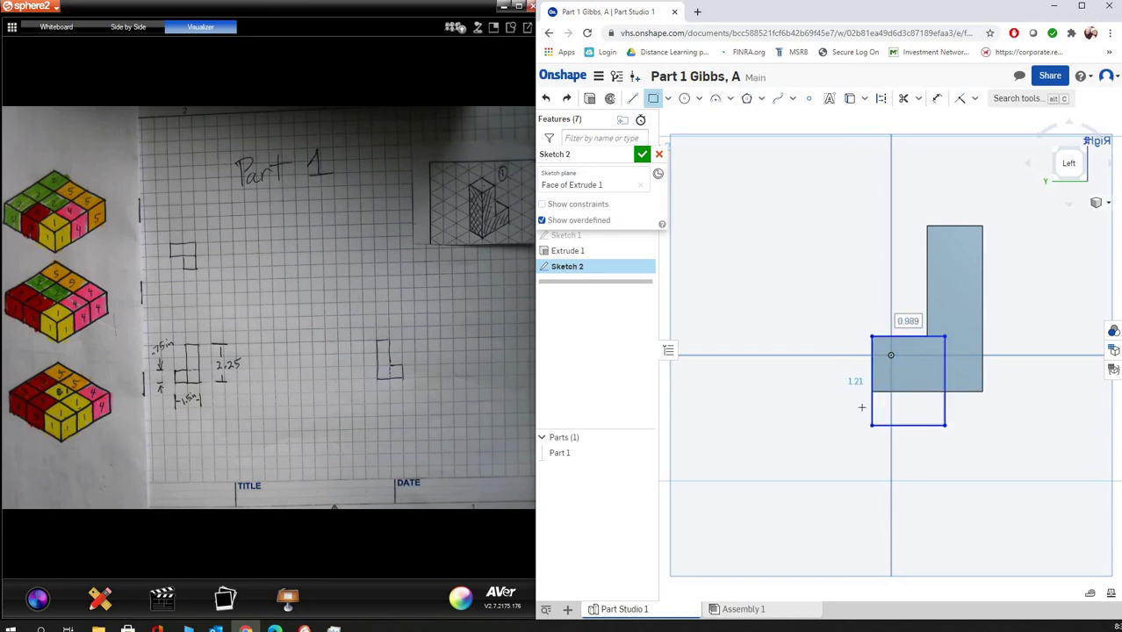
key(Tab)
right_click(807, 218)
click(804, 214)
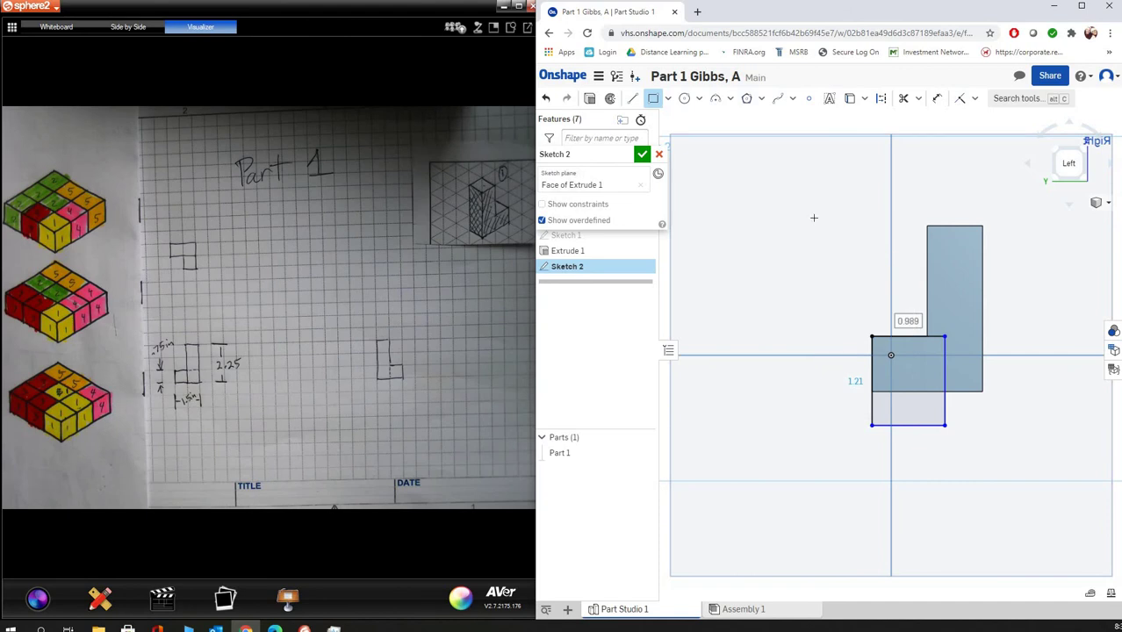
- Dimension the rectangle's width and height as 0.75 in each
click(937, 98)
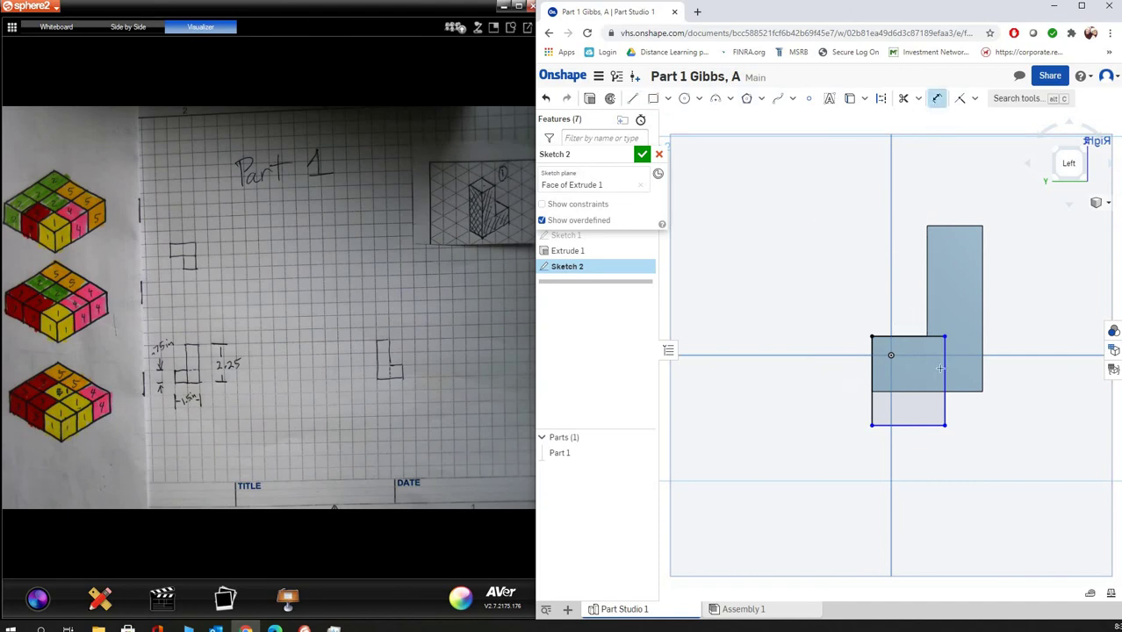
click(872, 369)
click(877, 273)
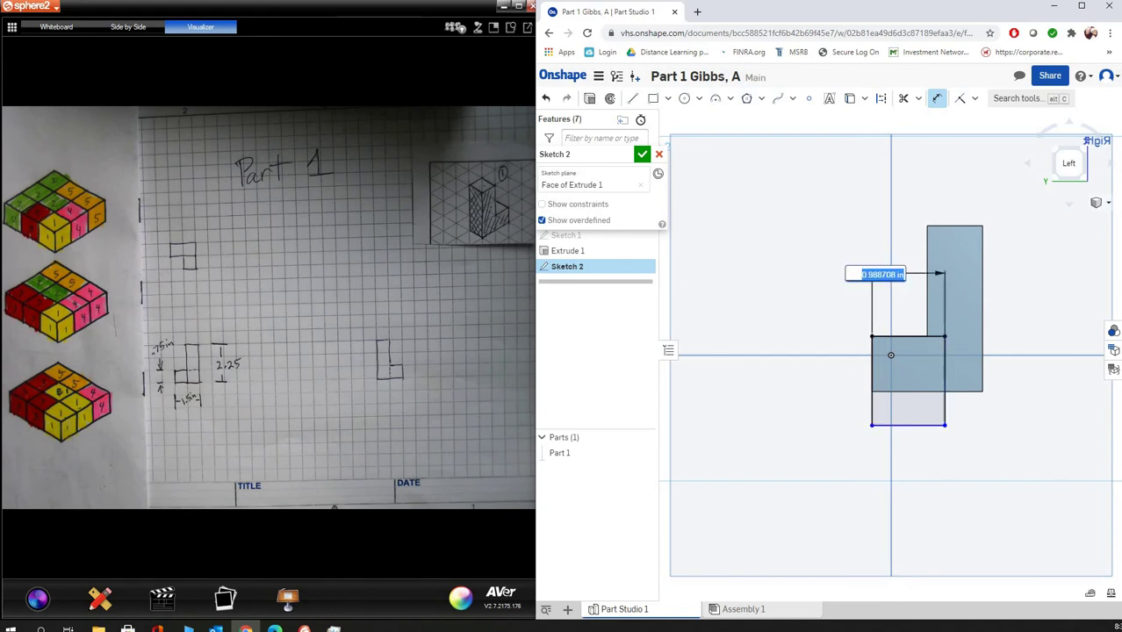
text(0.75)
key(Return)
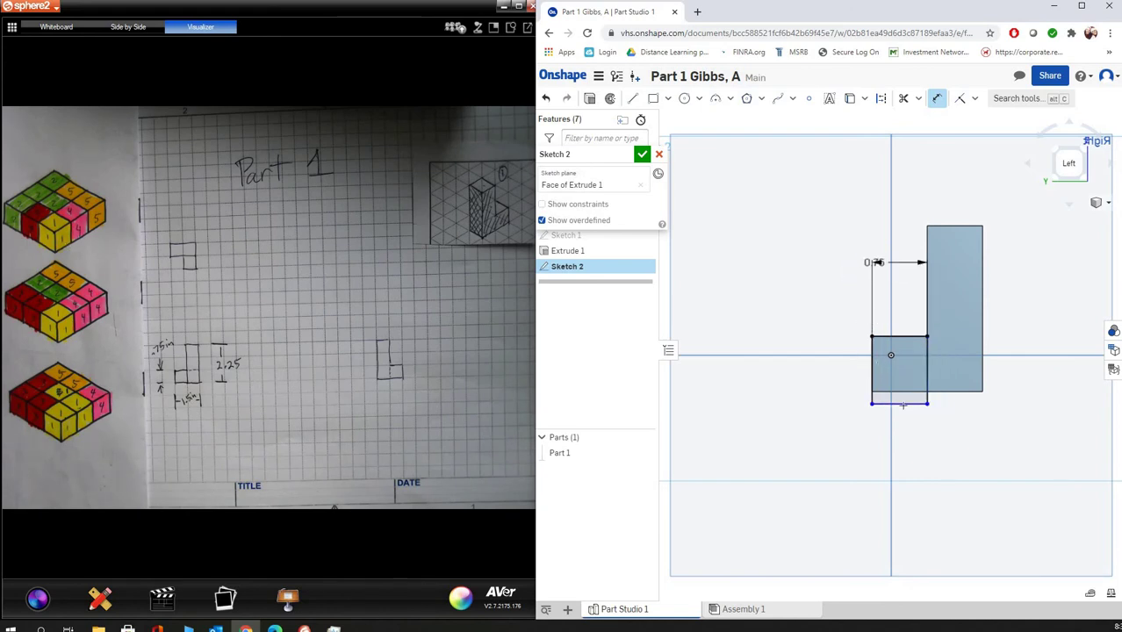
click(898, 337)
click(774, 376)
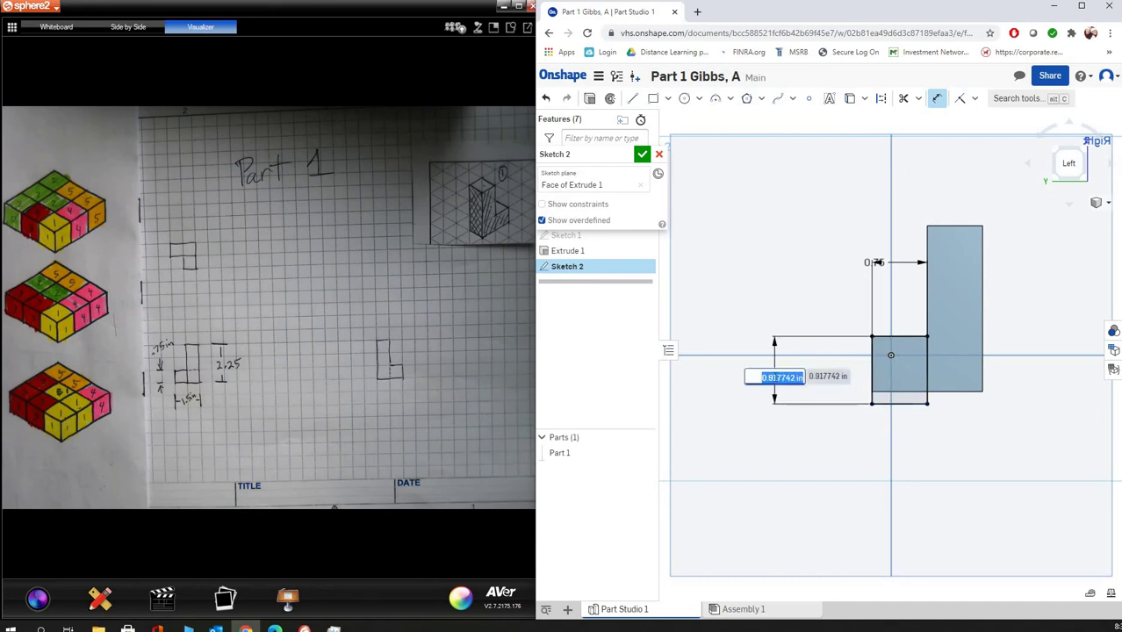
key(Return)
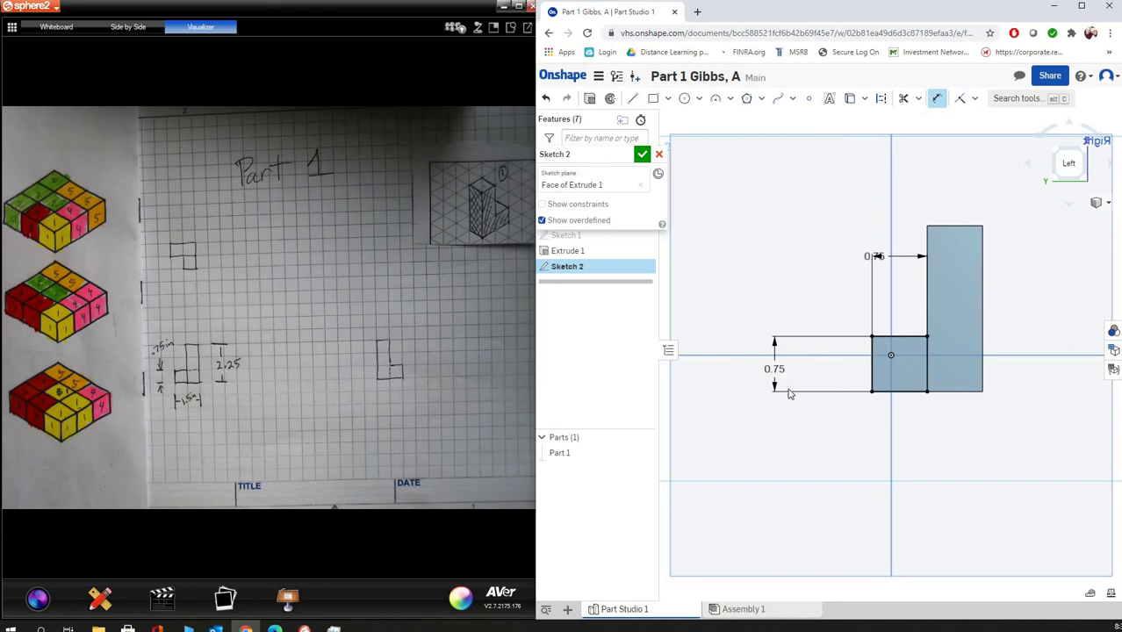
- Finish the square sketch and extrude it outward 0.75 in from the short leg, adding it to Part 1
click(1066, 149)
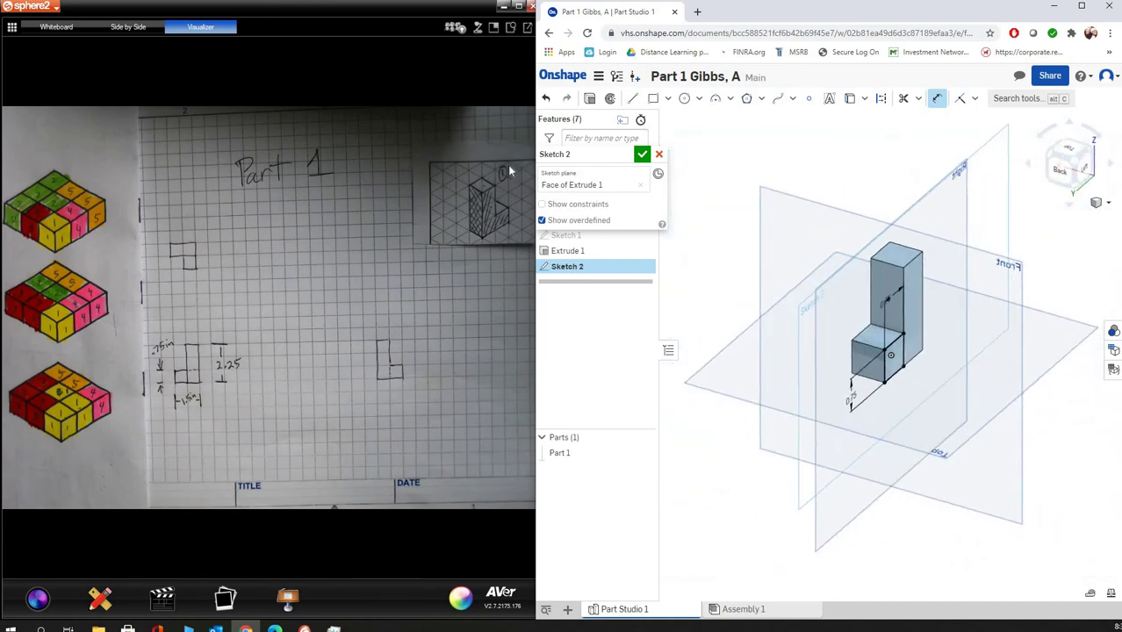
click(639, 155)
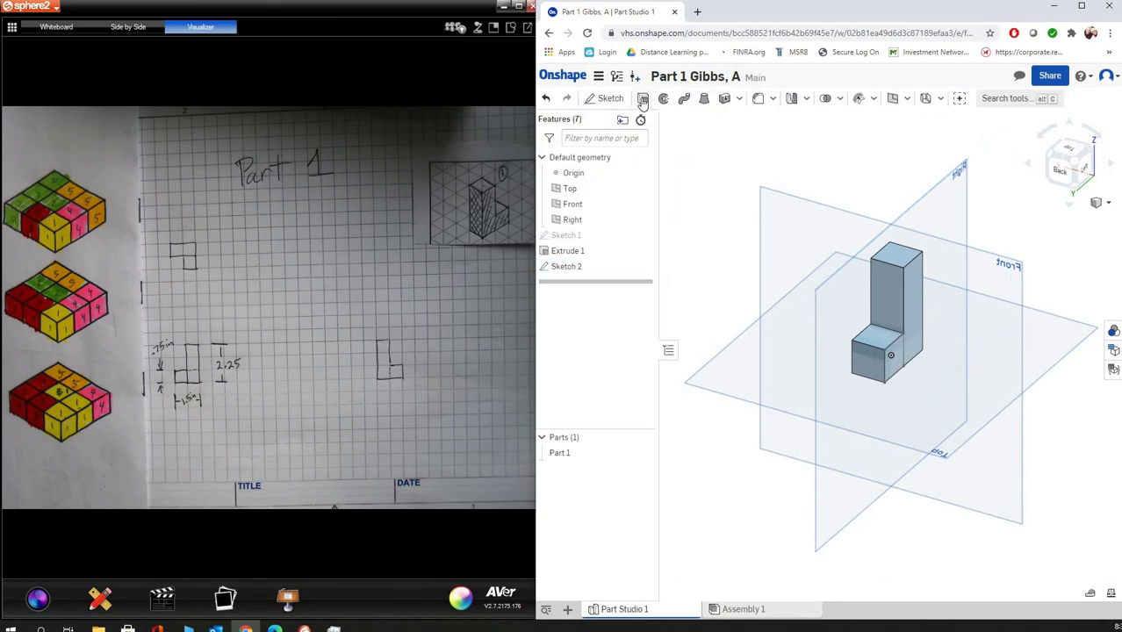
click(644, 99)
click(897, 367)
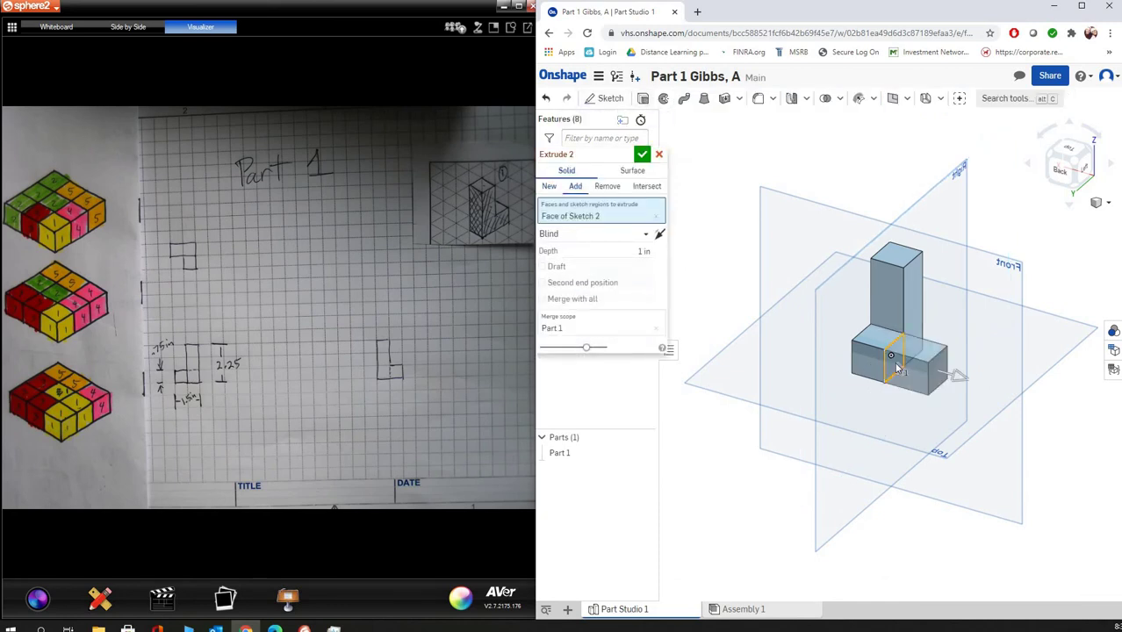
click(638, 251)
key(BackSpace)
text(.75)
key(Return)
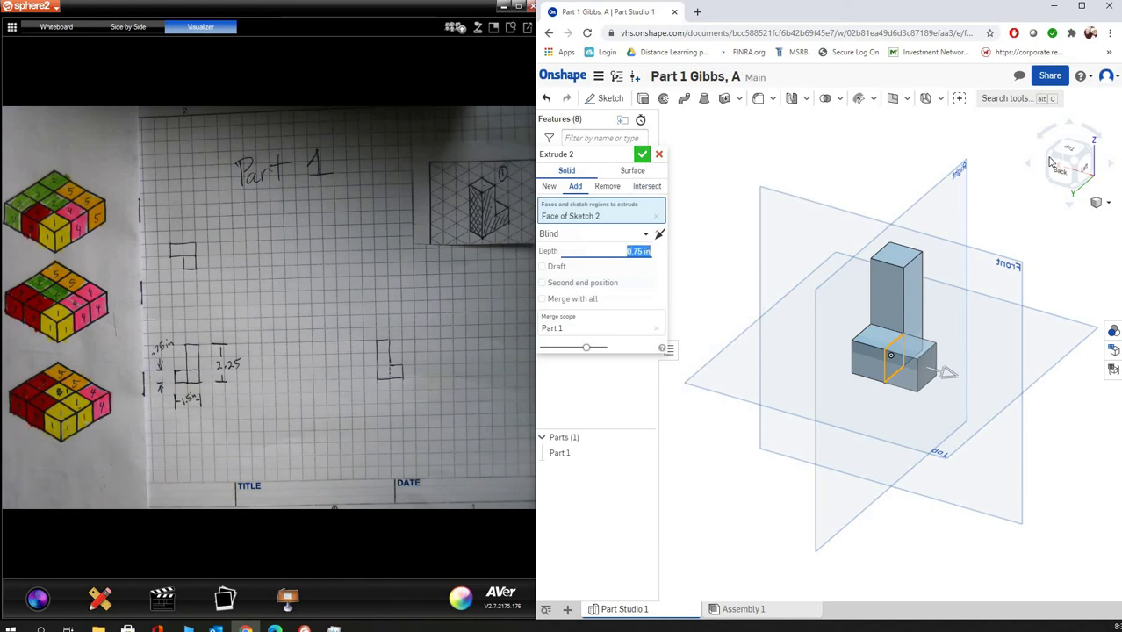
click(642, 156)
click(1047, 159)
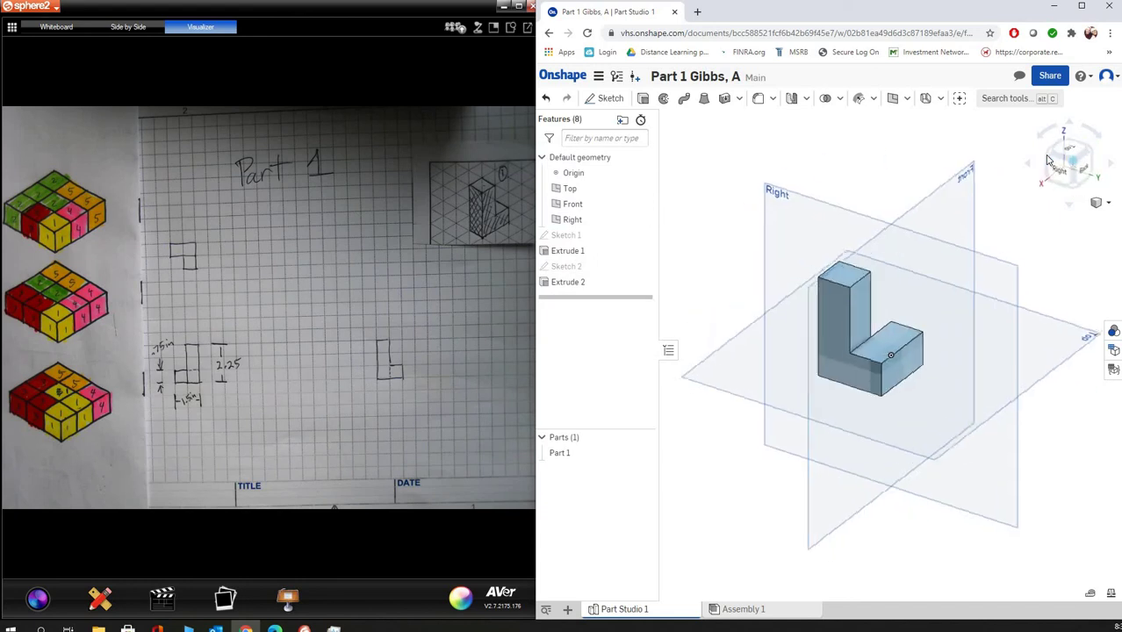
click(1047, 159)
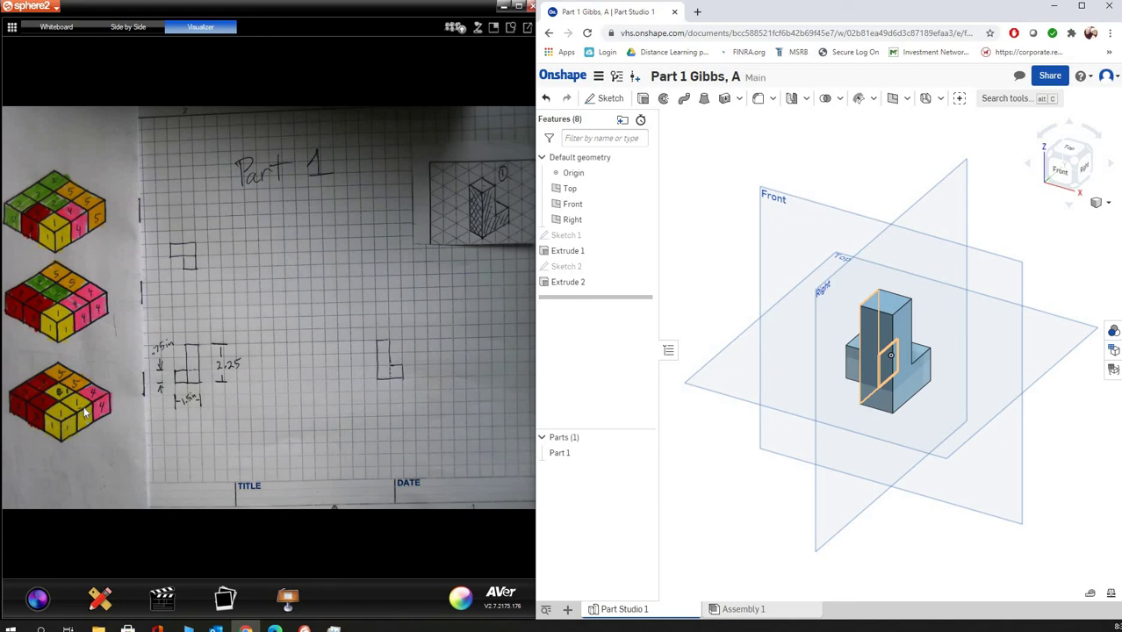
right_click(875, 376)
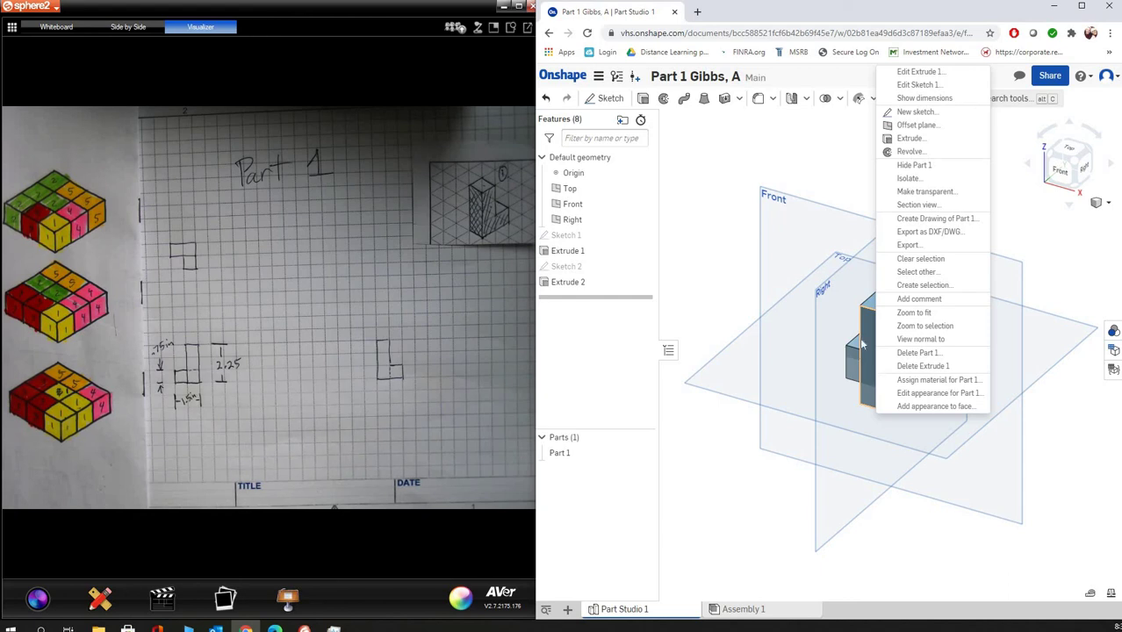
click(904, 407)
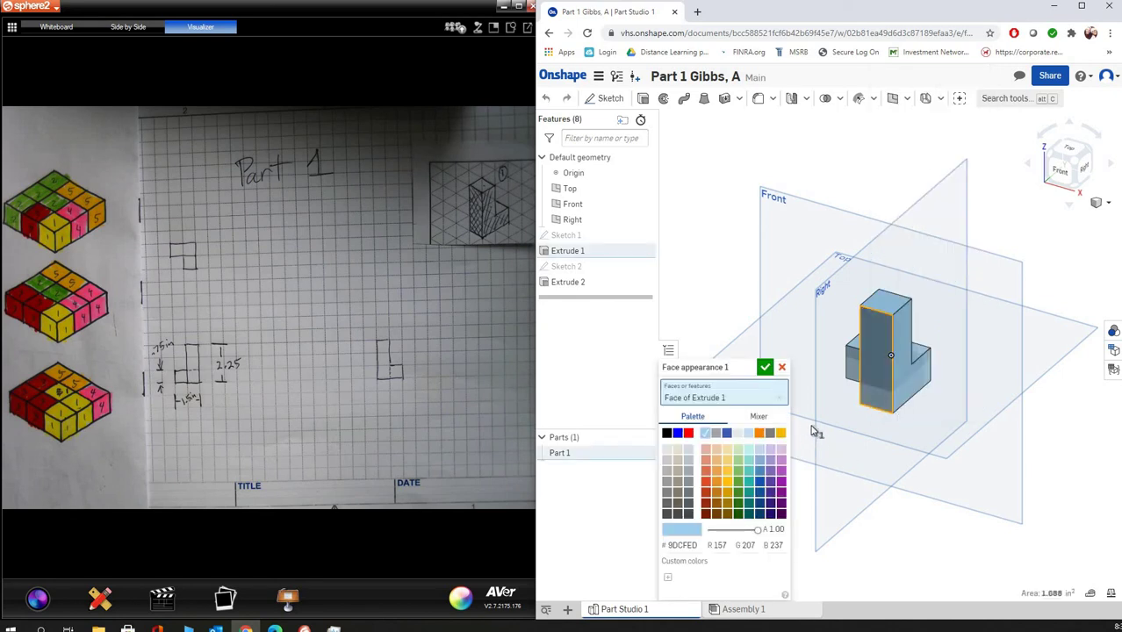
click(782, 367)
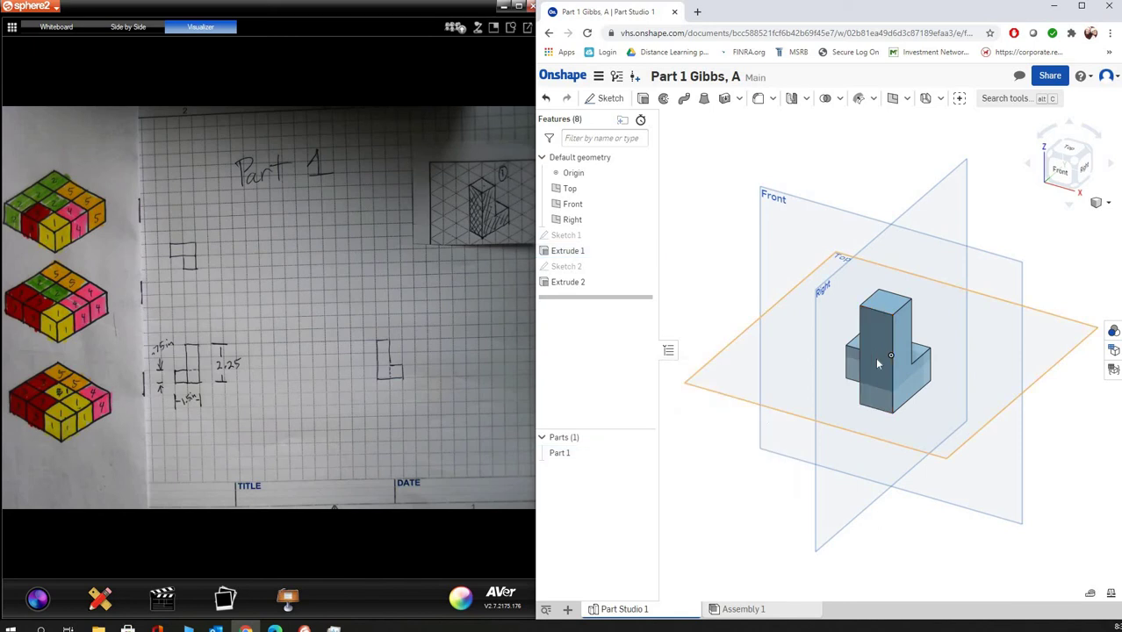
- Set Part 1's appearance to the light yellow palette colour F5D578 and apply it
right_click(875, 360)
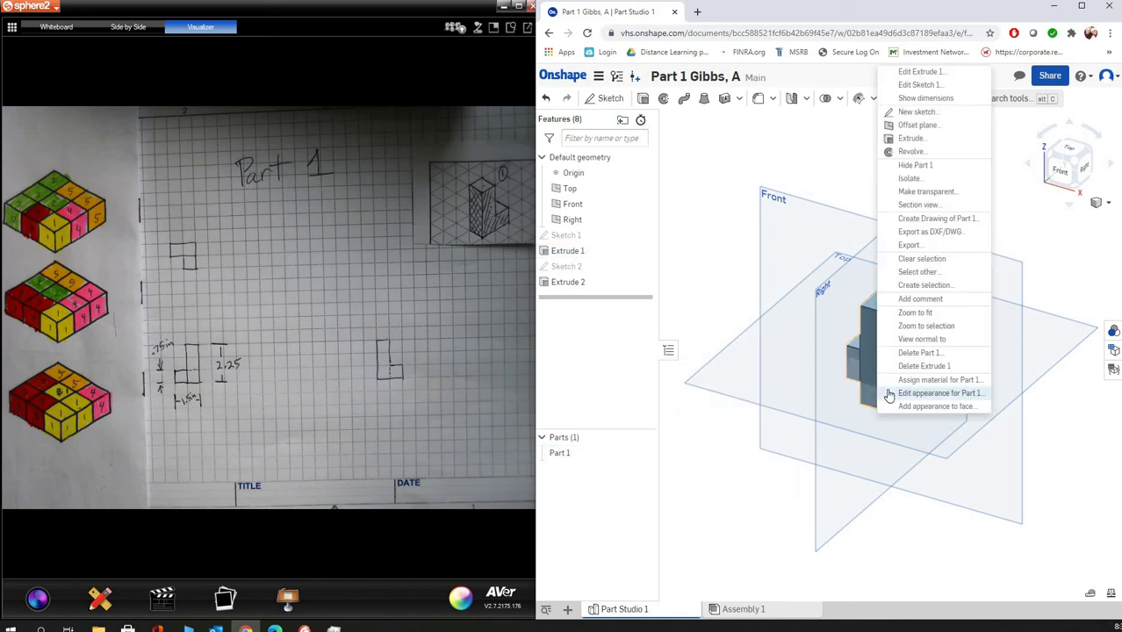
click(890, 395)
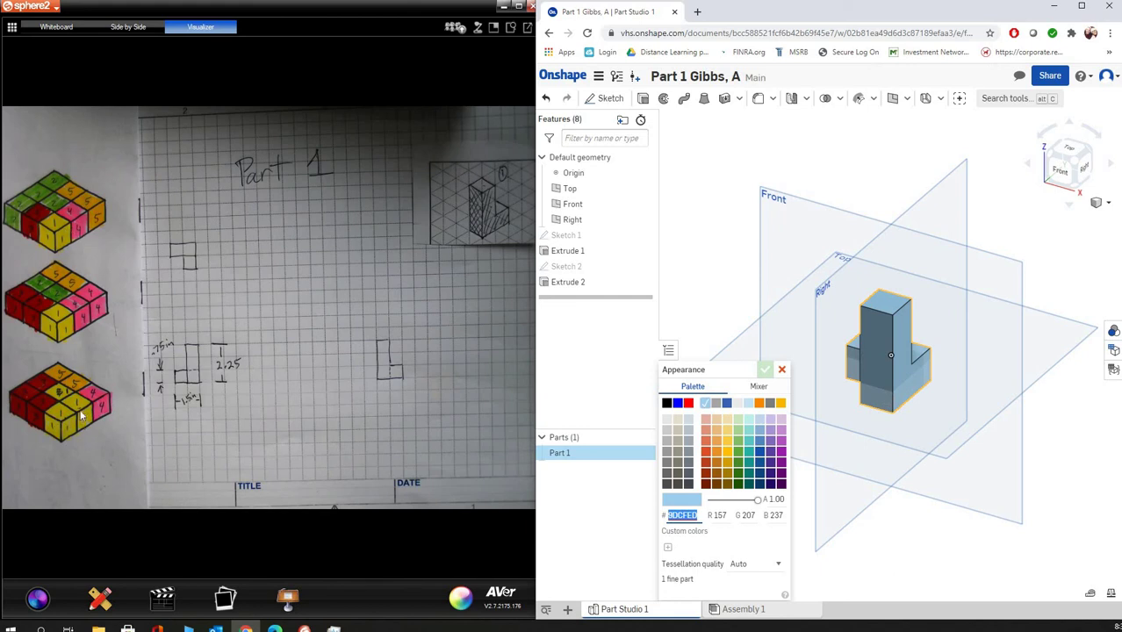
click(728, 453)
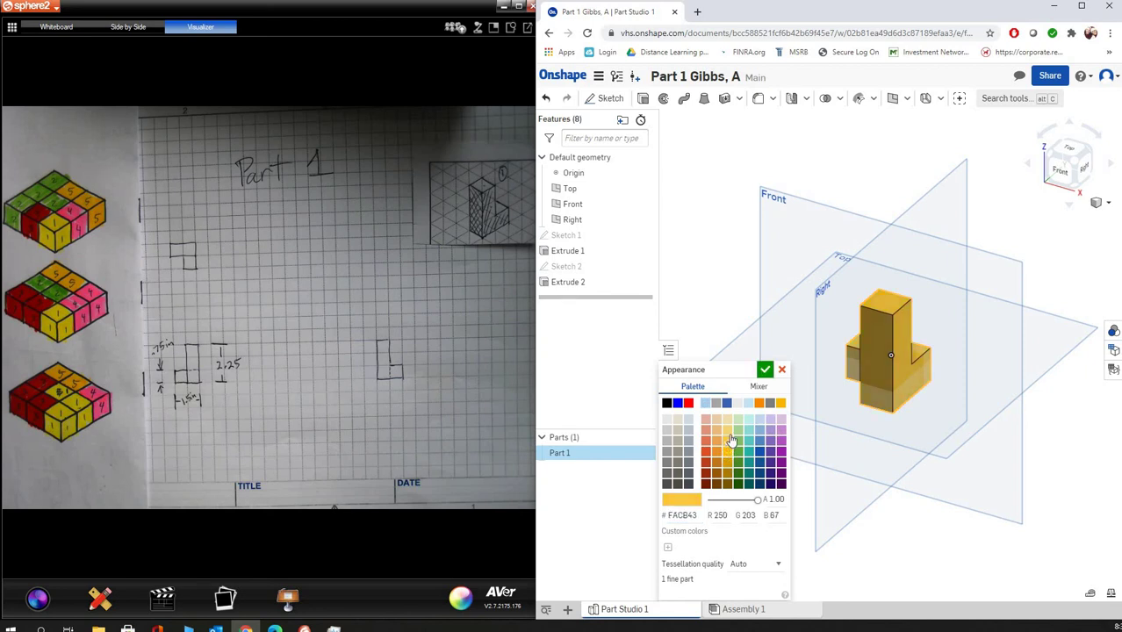
click(729, 431)
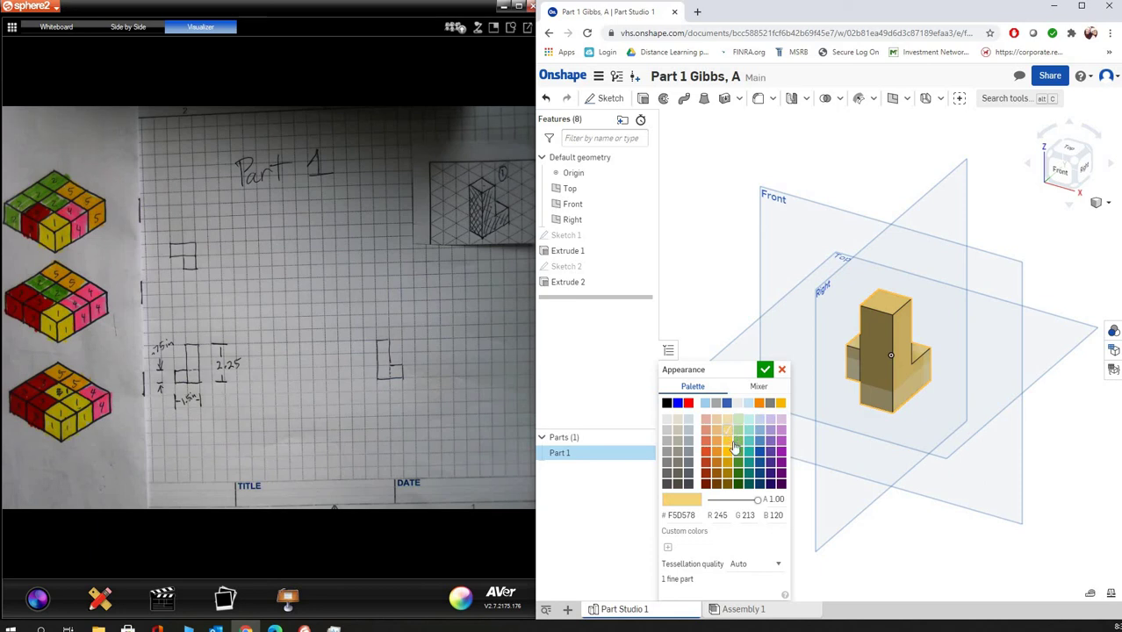
mouse_move(757, 499)
mouse_down()
mouse_move(743, 503)
mouse_move(765, 500)
mouse_up()
click(765, 370)
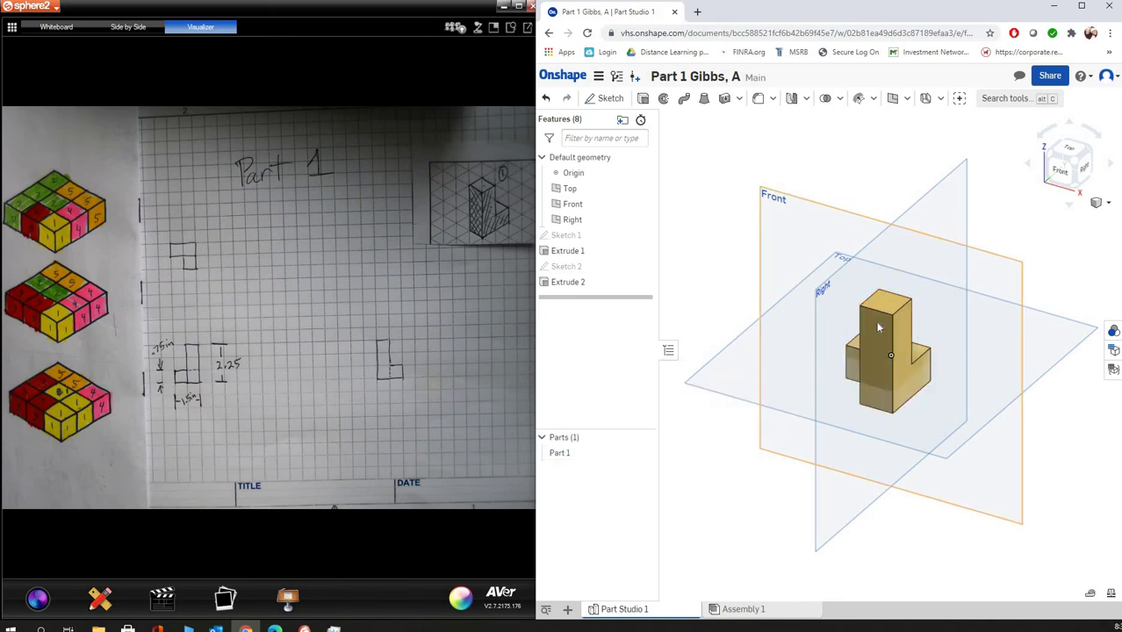
- Edit Part 1's appearance with a custom mixed bright yellow, about EEF801, and apply it
right_click(879, 328)
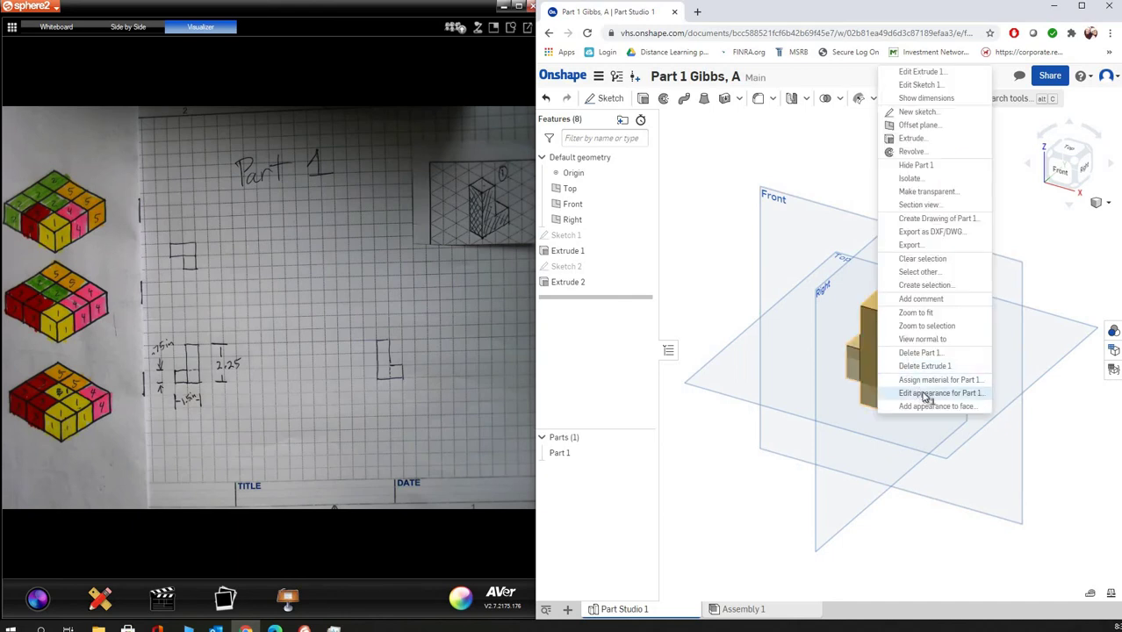
click(927, 398)
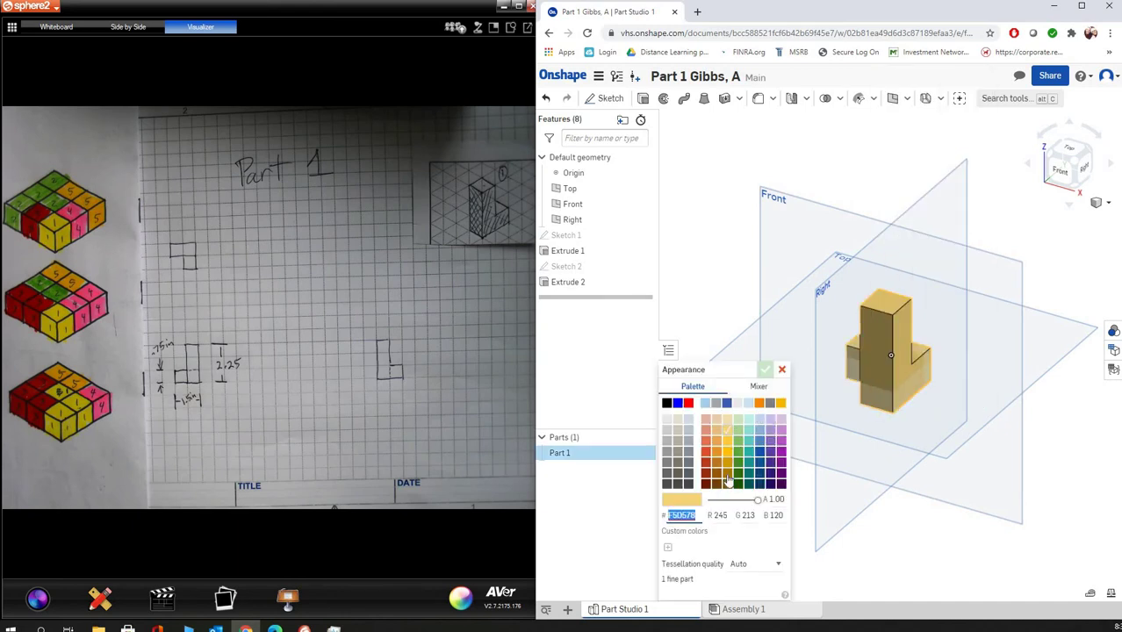
click(761, 389)
click(759, 387)
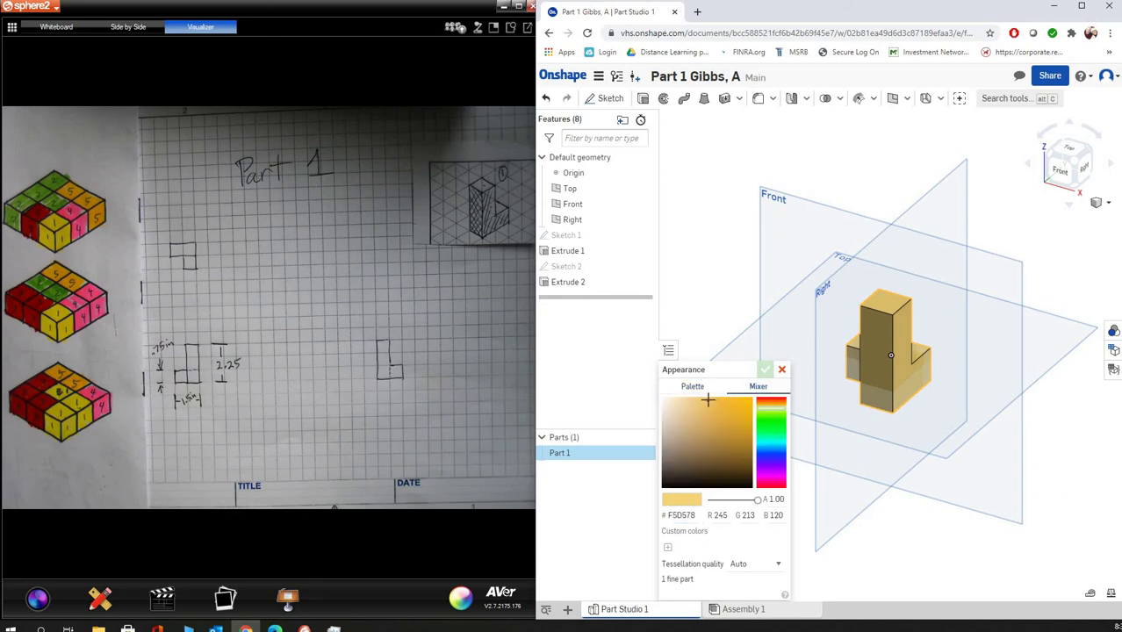
mouse_move(730, 405)
mouse_down()
mouse_move(748, 395)
mouse_move(725, 395)
mouse_move(779, 428)
mouse_move(782, 409)
mouse_up()
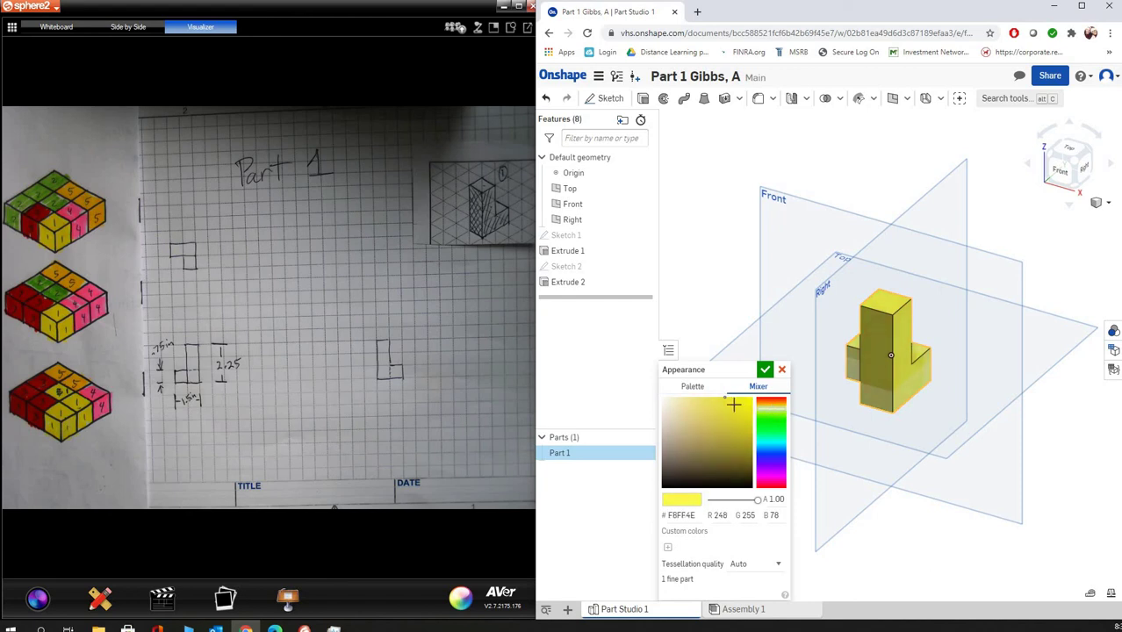
click(751, 401)
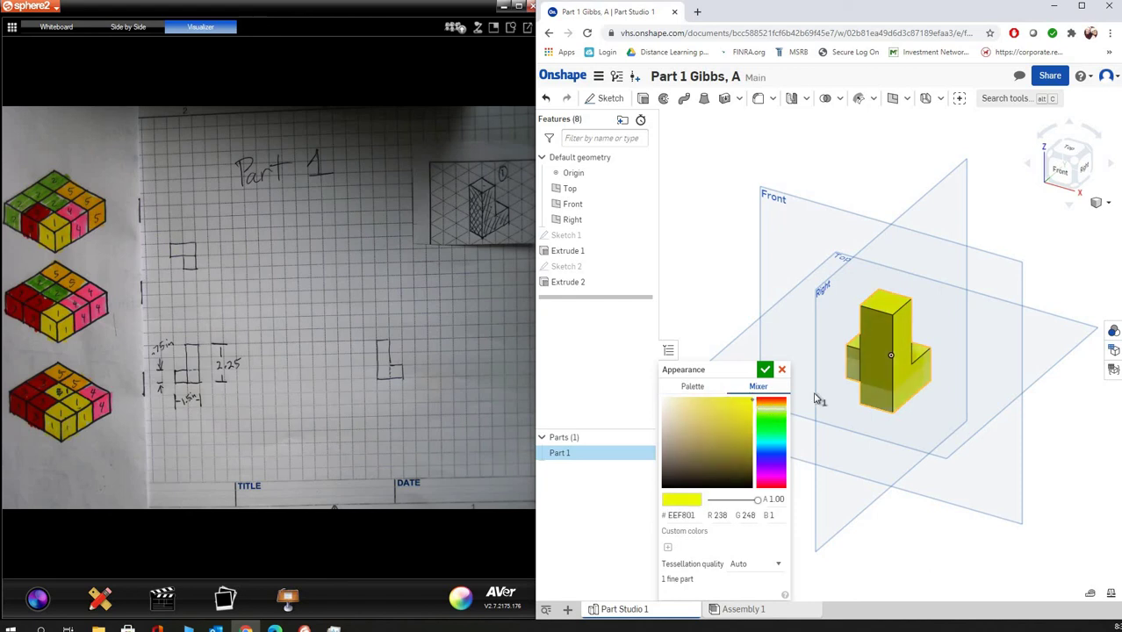
click(765, 369)
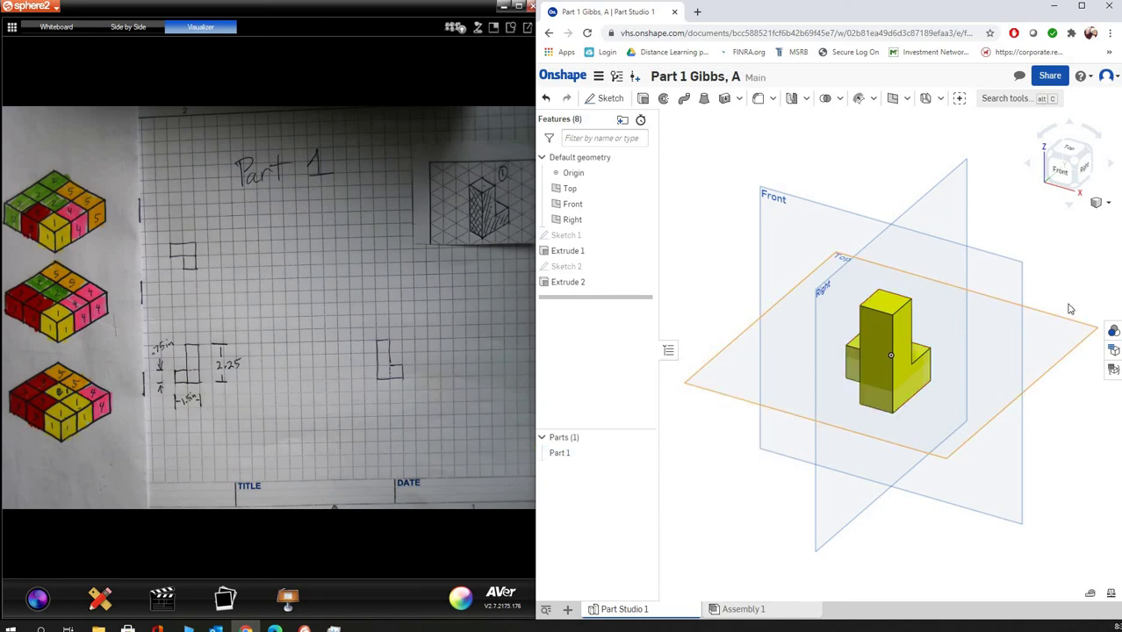
click(1084, 155)
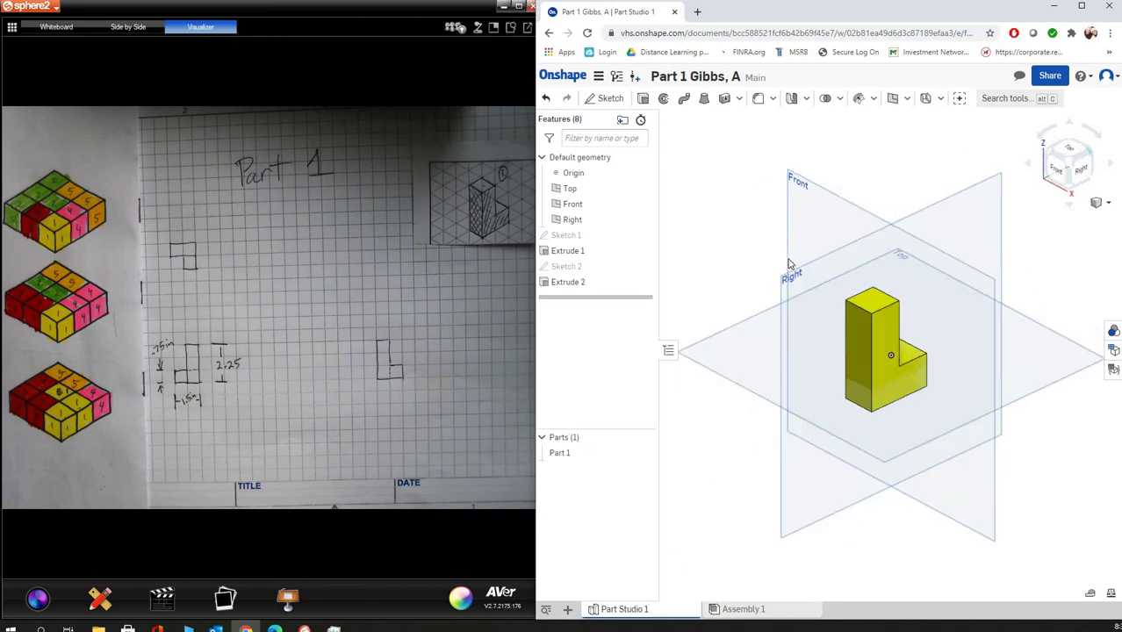